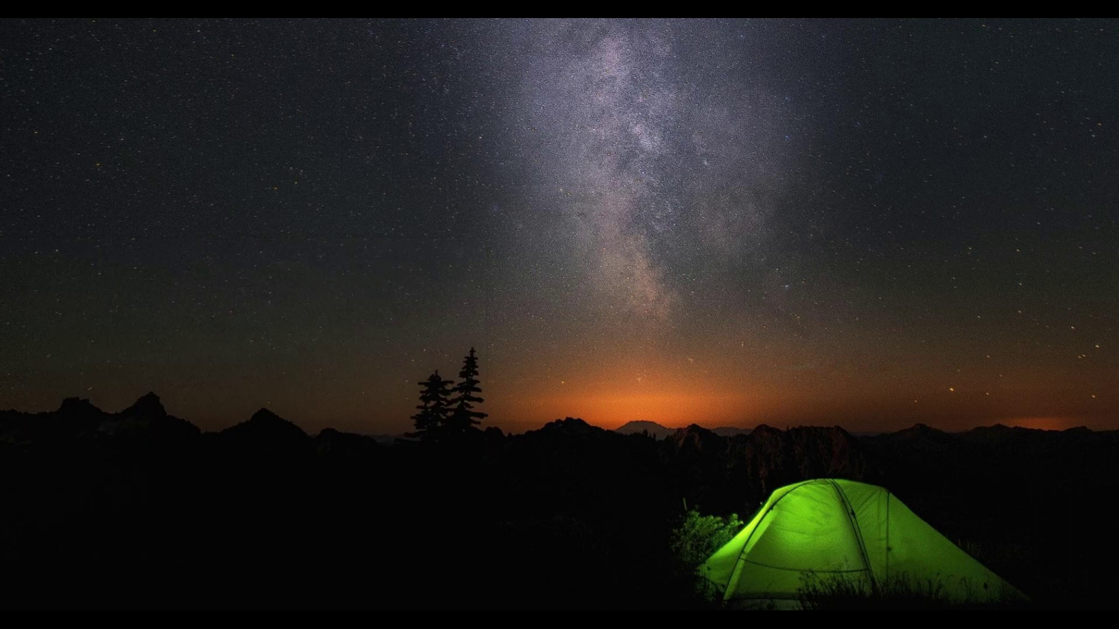
Open Adobe Photoshop 7.0 and create a white A4 document at 300 pixels/inch in RGB Color, maximized in the workspace
click(90, 591)
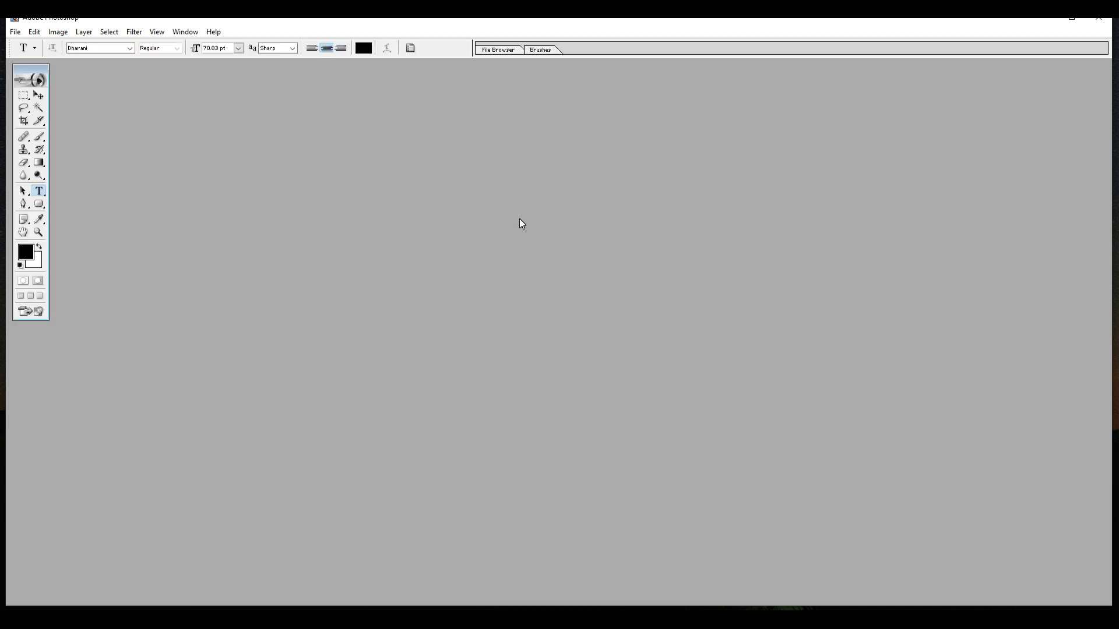
click(15, 32)
click(51, 47)
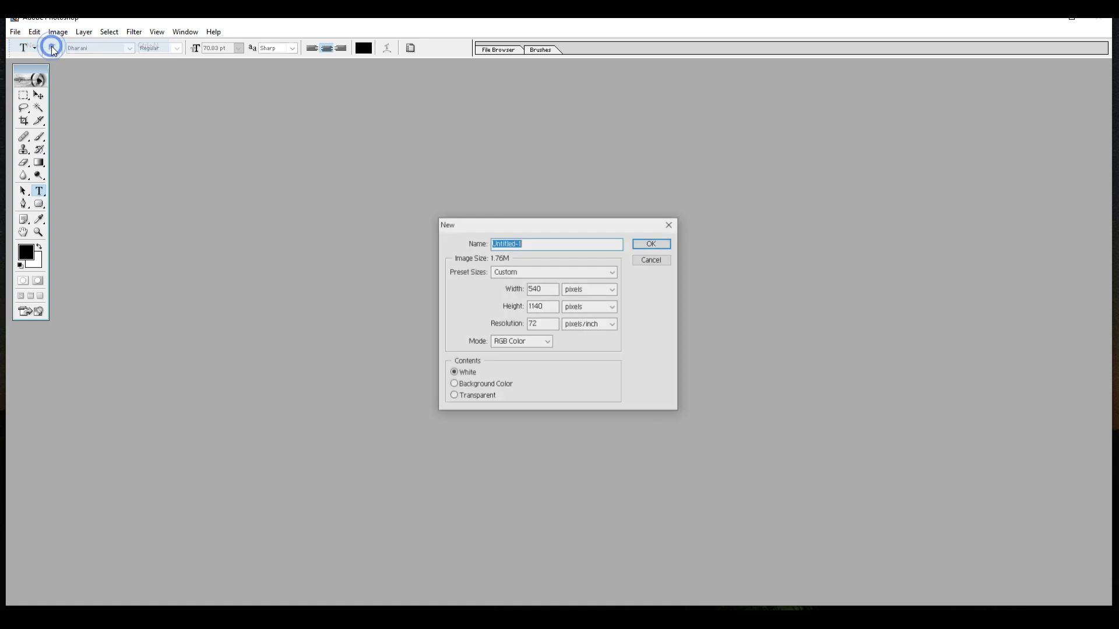
click(580, 270)
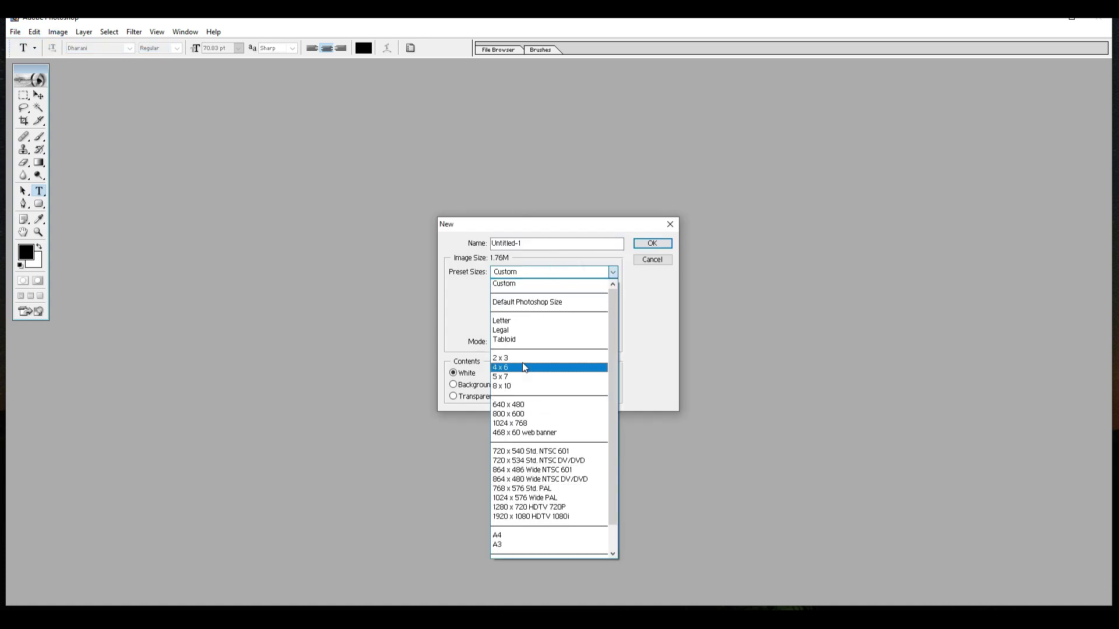
click(548, 535)
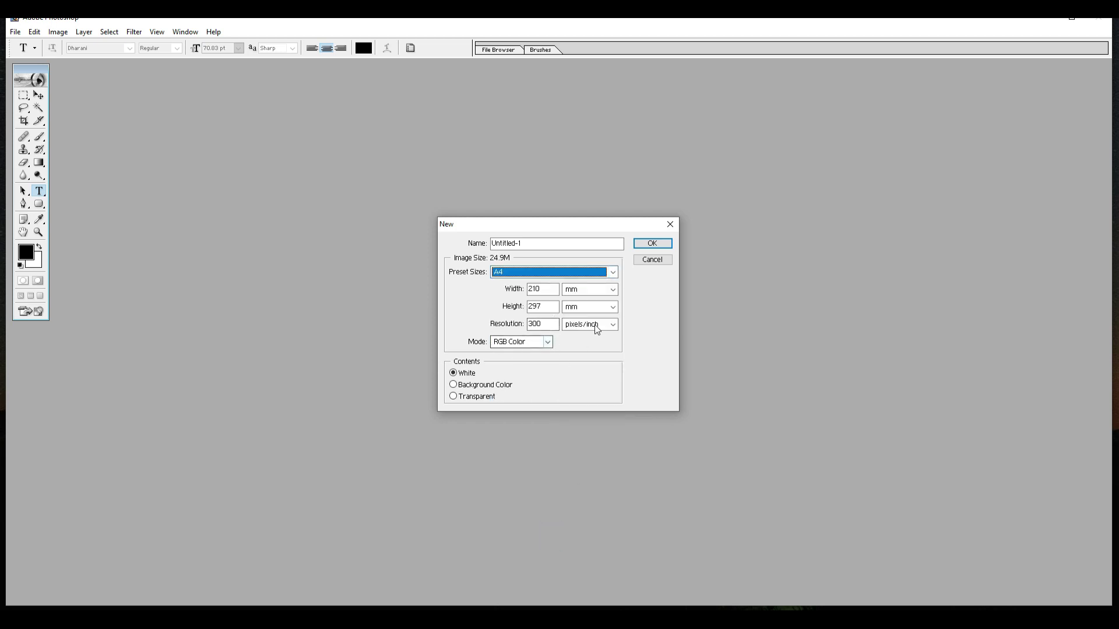
click(653, 244)
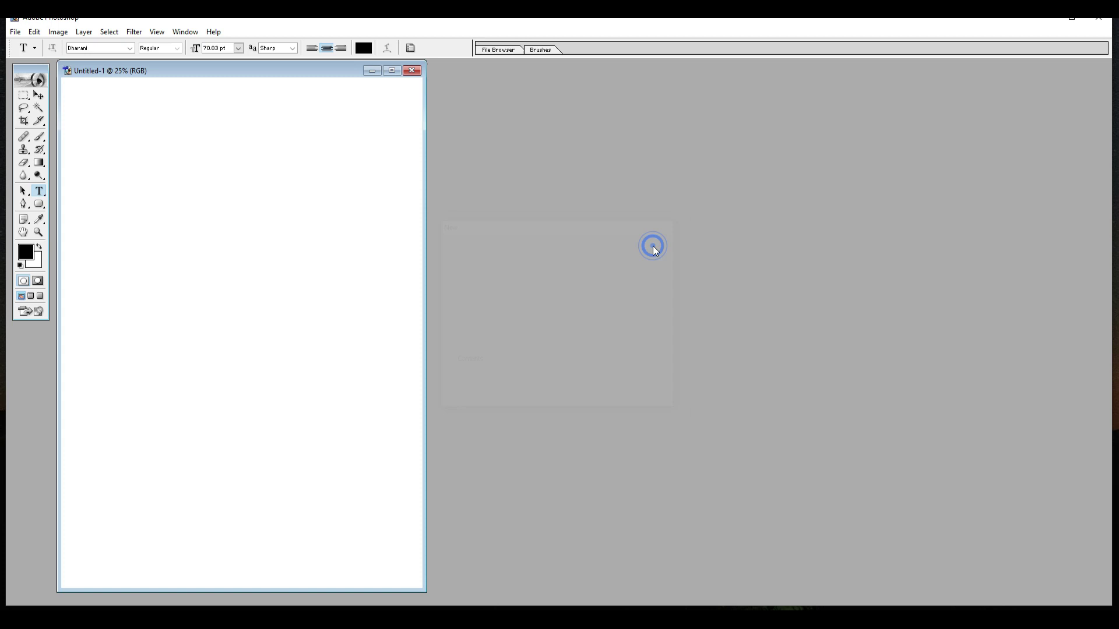
click(392, 70)
Add the text "onon" near the top of the page, select it, and display the rulers and Character settings
click(505, 192)
text(onon)
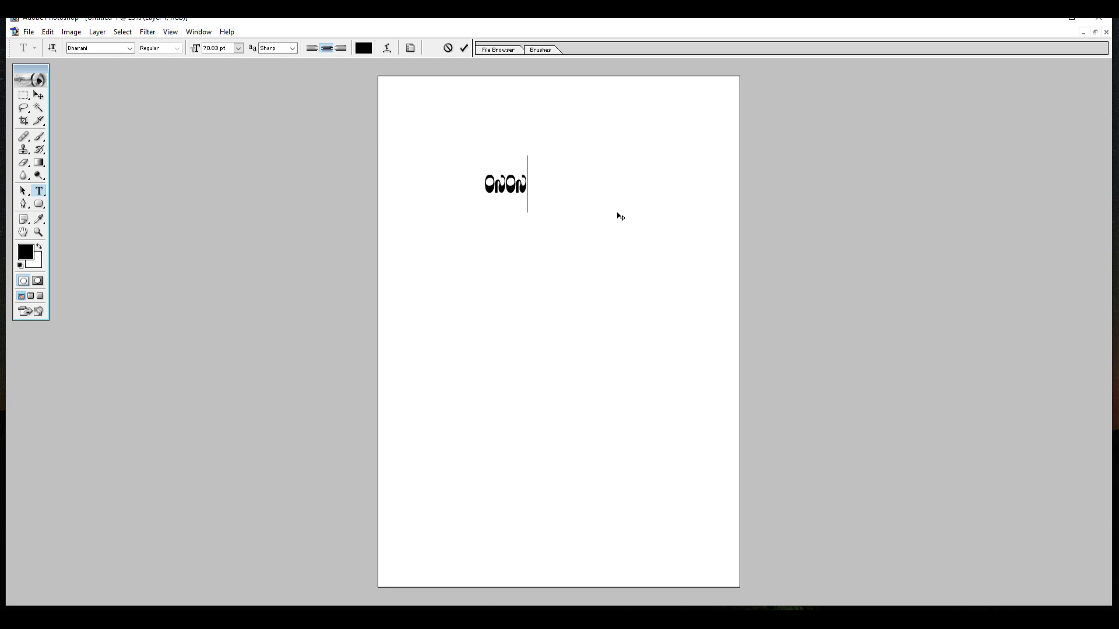
key(ctrl+a)
key(ctrl+r)
key(ctrl+t)
key(ctrl+t)
key(ctrl+t)
Set the selected text's horizontal and vertical scale to 100% and commit the text
double_click(958, 131)
text(100)
key(shift+Tab)
text(100)
key(Return)
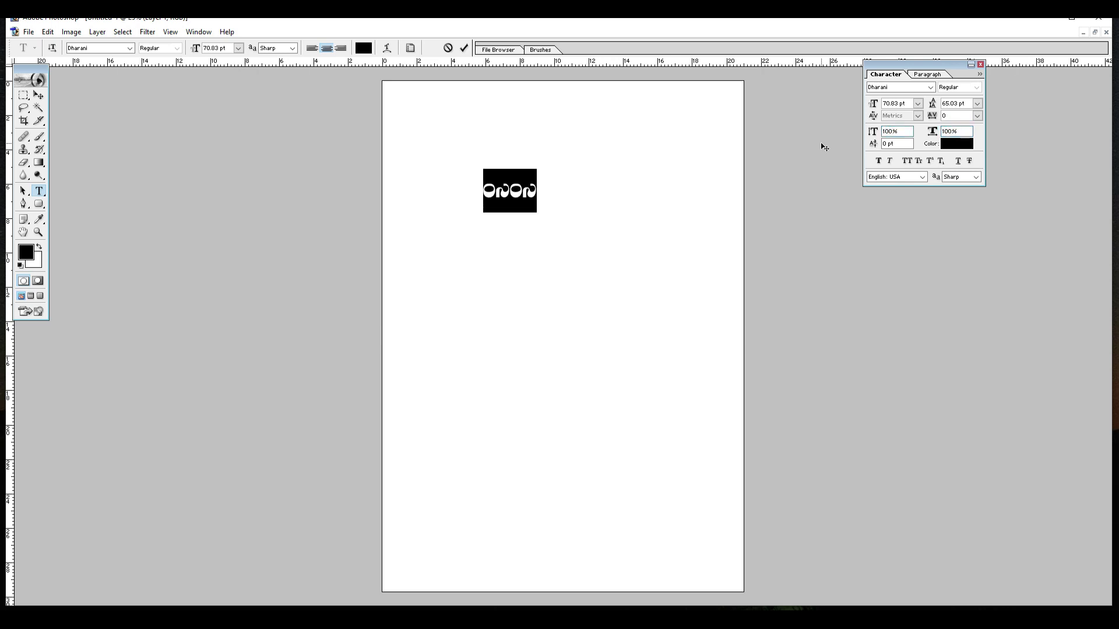
key(ctrl+Return)
Reselect the text for replacement and enable Telugu input with the Apple keyboard layout in ANU Script Manager 7.0
double_click(509, 190)
key(super)
text(anu)
key(Return)
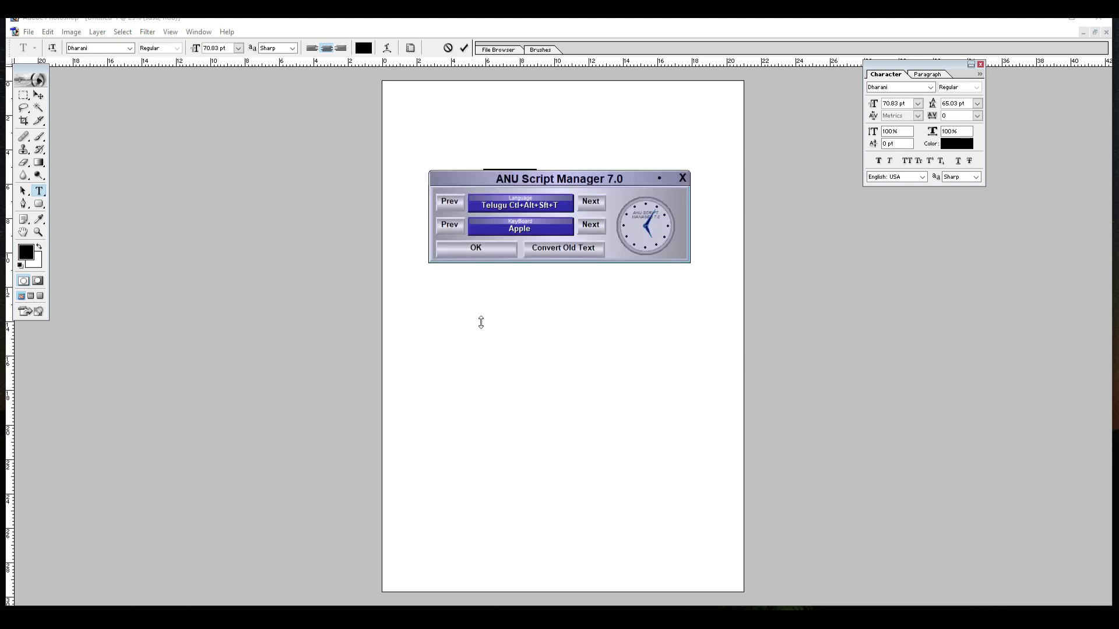
click(488, 250)
Replace the selected text with the Telugu text "మీరు చూస్తున్నారు తెలు", correcting mistyped letters
text(మీ)
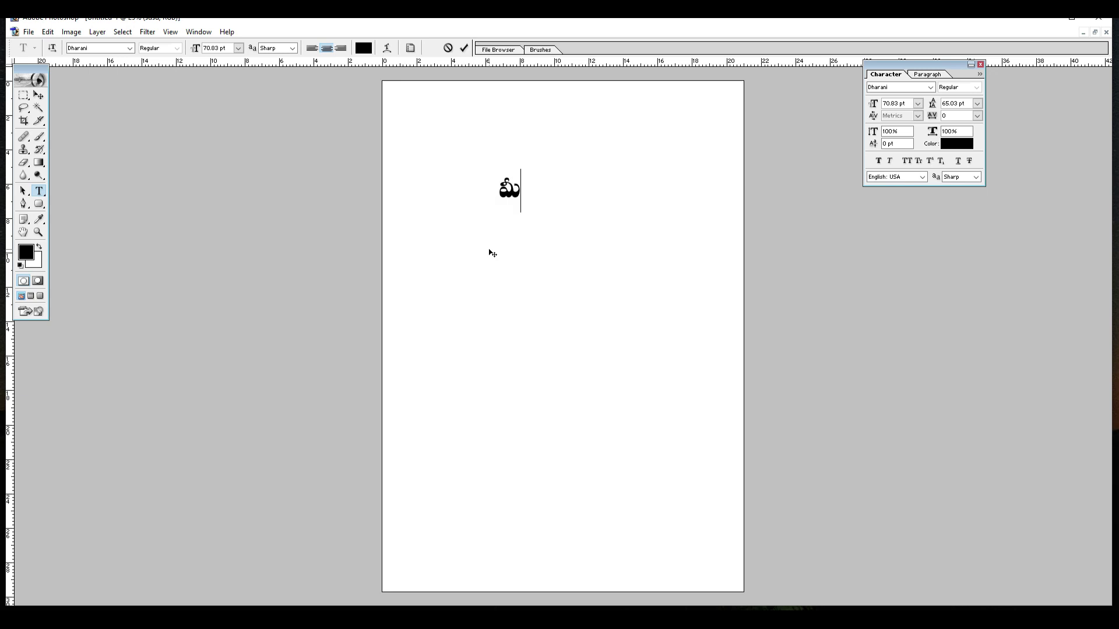
text(రు చూస్తఉన్నఅ)
key(BackSpace)
key(BackSpace)
key(BackSpace)
key(BackSpace)
key(BackSpace)
key(BackSpace)
key(BackSpace)
text(స్తున్నఆర)
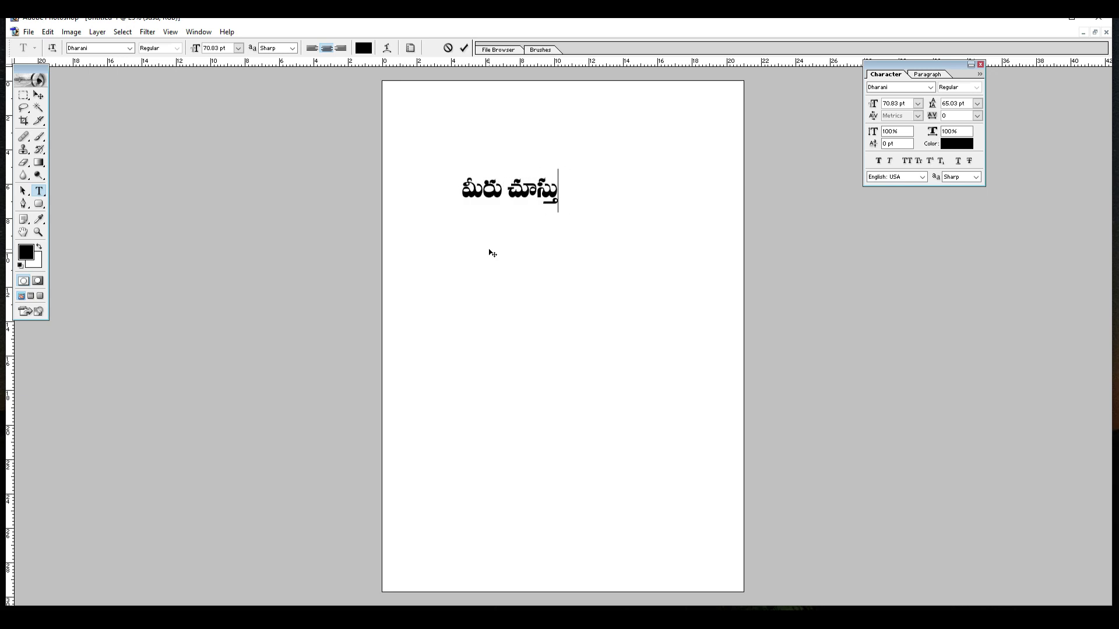
key(BackSpace)
key(BackSpace)
key(BackSpace)
key(BackSpace)
key(BackSpace)
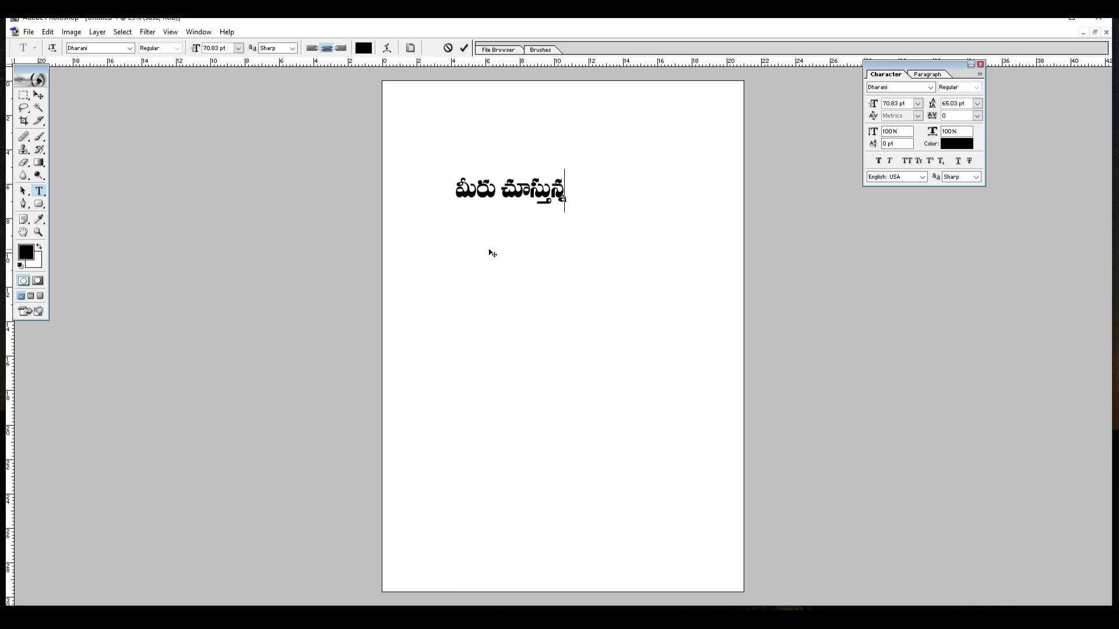
text(న్నారు తెలు)
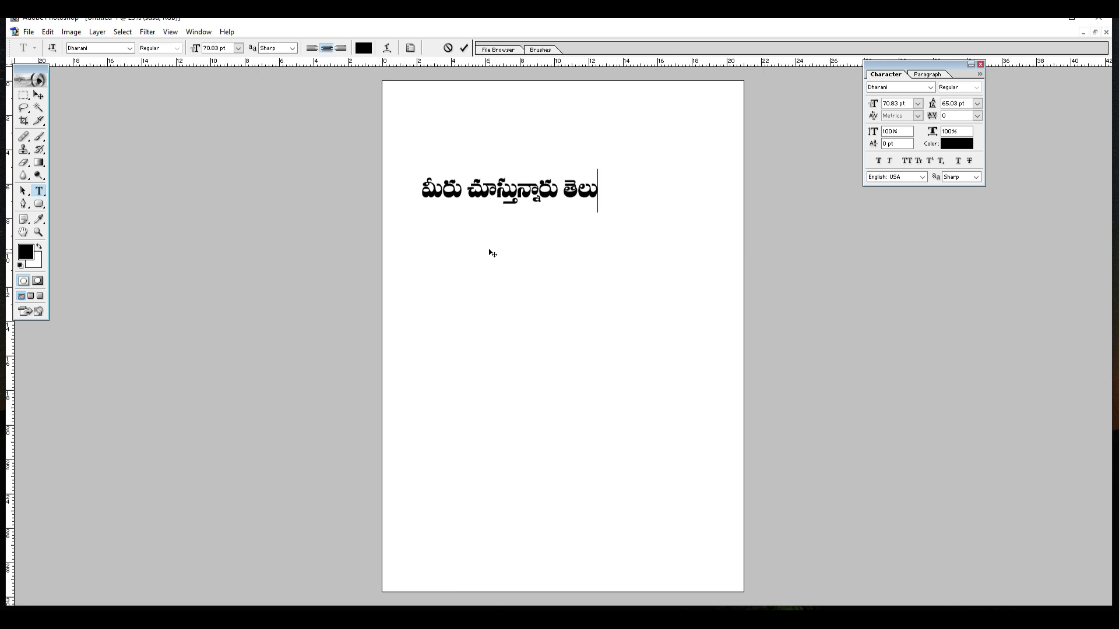
Complete the end of the first line so it reads "తెలుగు గ్రాఫిక్ టట్"
text(గు గ్రా)
key(BackSpace)
key(BackSpace)
key(BackSpace)
text(గ)
key(BackSpace)
key(BackSpace)
text(గ్ర)
key(BackSpace)
key(BackSpace)
text(గ్రాఫిక్)
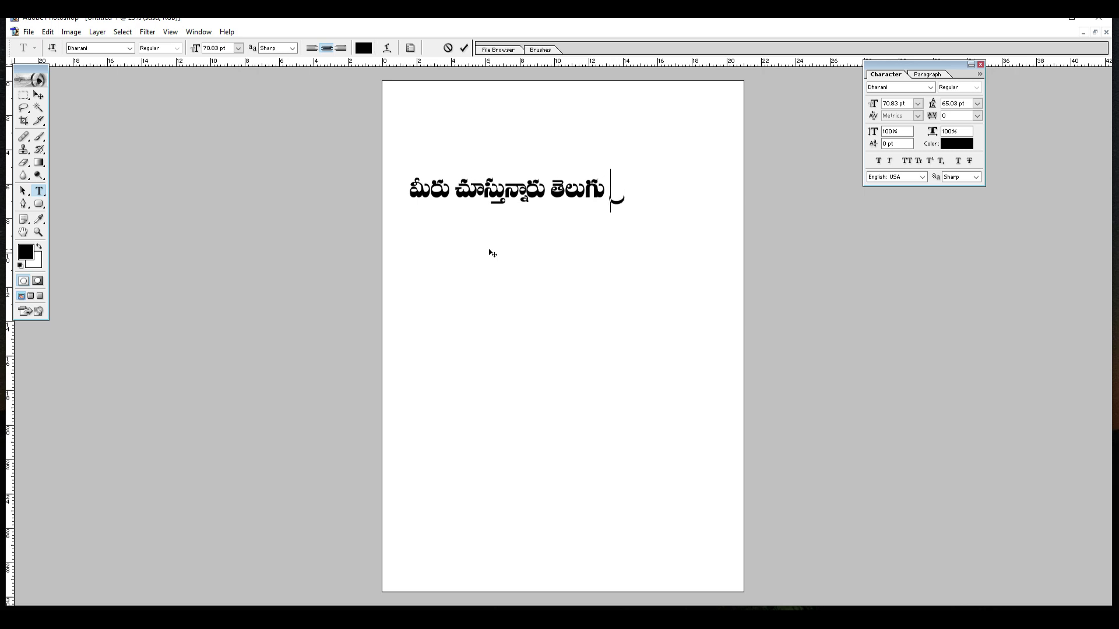
text( టట్)
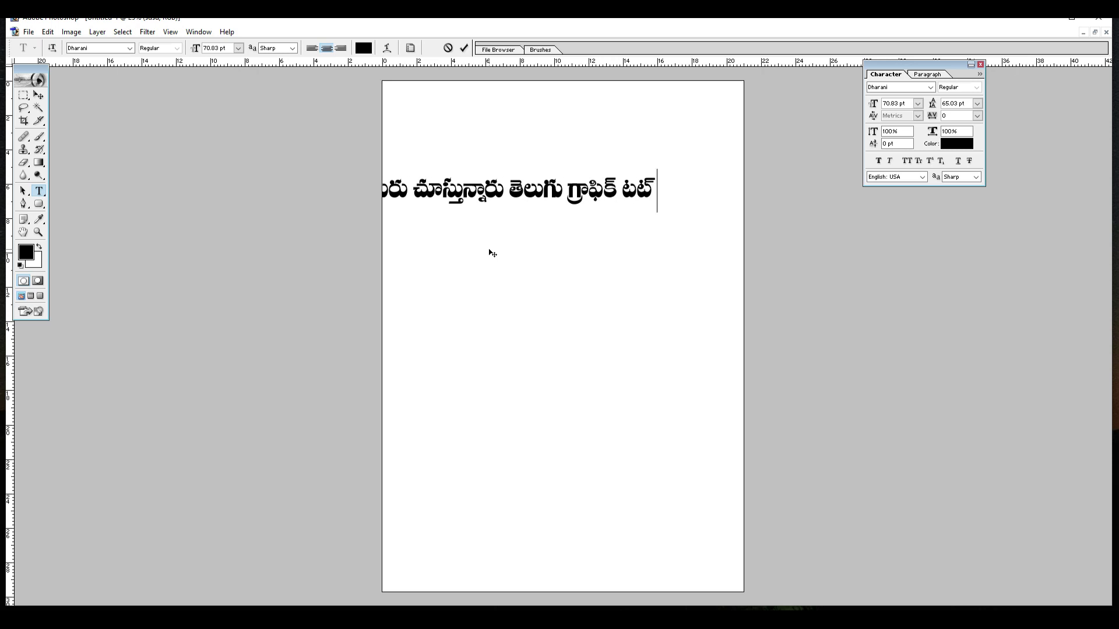
Add a second line reading "యూట్యూబ్ ఛానల్...." and commit the text
key(Return)
text(యూట్యూ)
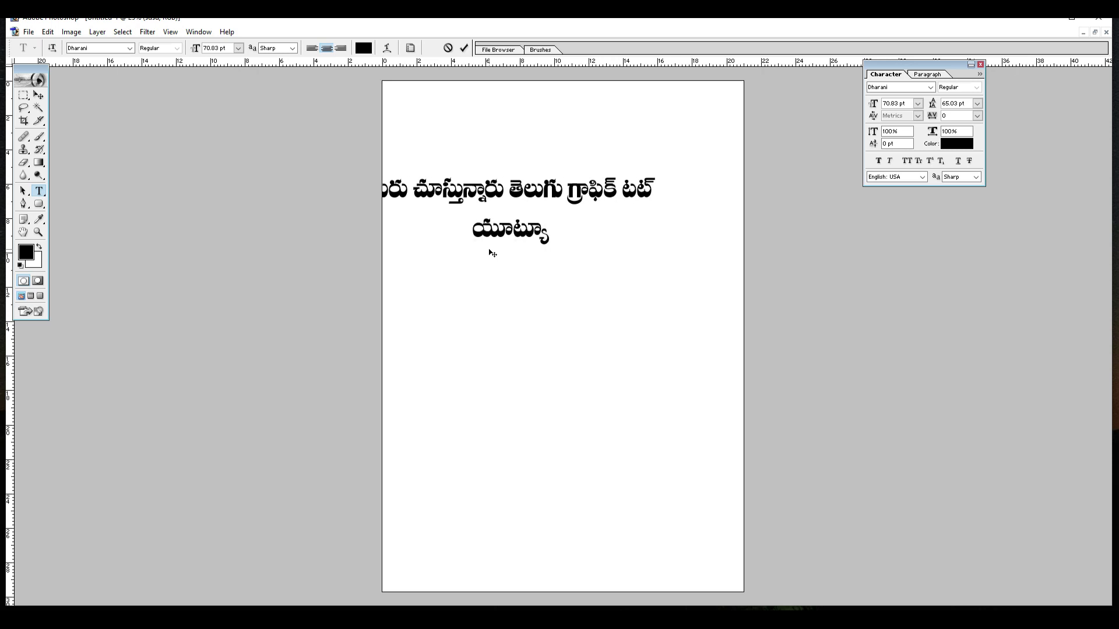
text(బ్ చానల్)
key(BackSpace)
key(BackSpace)
key(BackSpace)
key(BackSpace)
key(BackSpace)
text(ఛా)
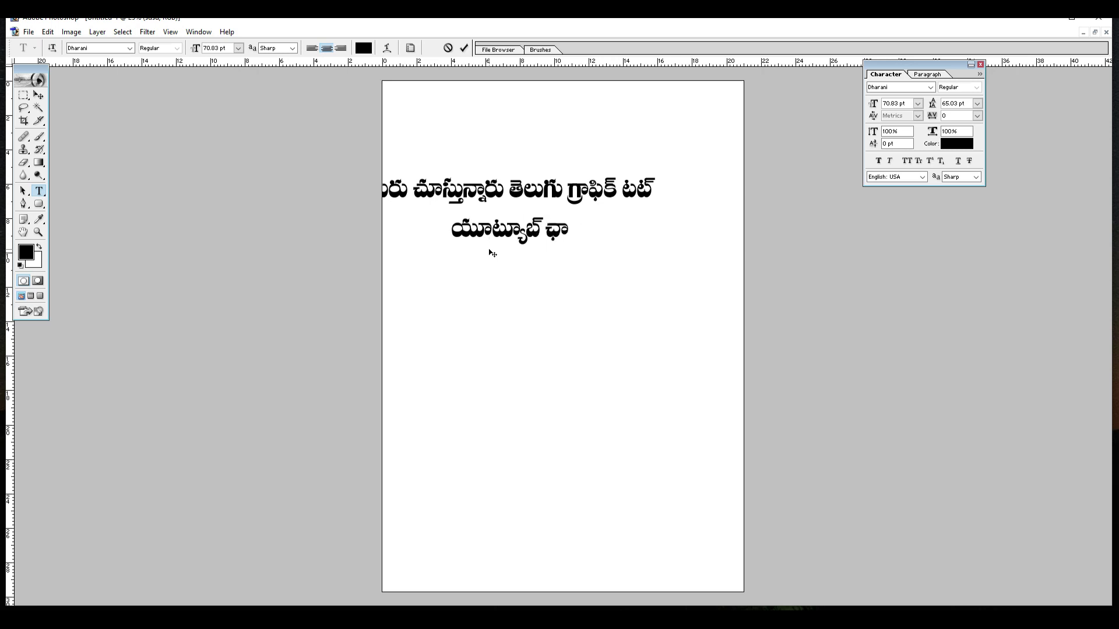
text(నల్....)
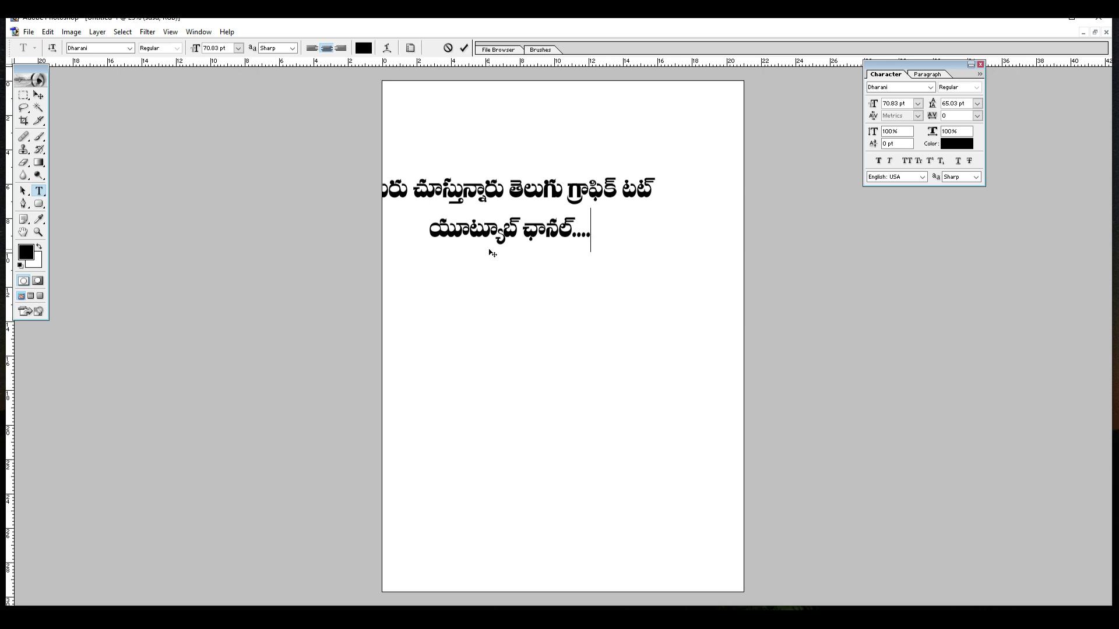
key(ctrl+Return)
Move the text fully onto the page and break the first line before "తెలుగు"
drag(457, 183, 504, 189)
click(558, 189)
key(Return)
Delete the four trailing dots after "యూట్యూబ్ ఛానల్" and commit the text edit
key(ctrl+a)
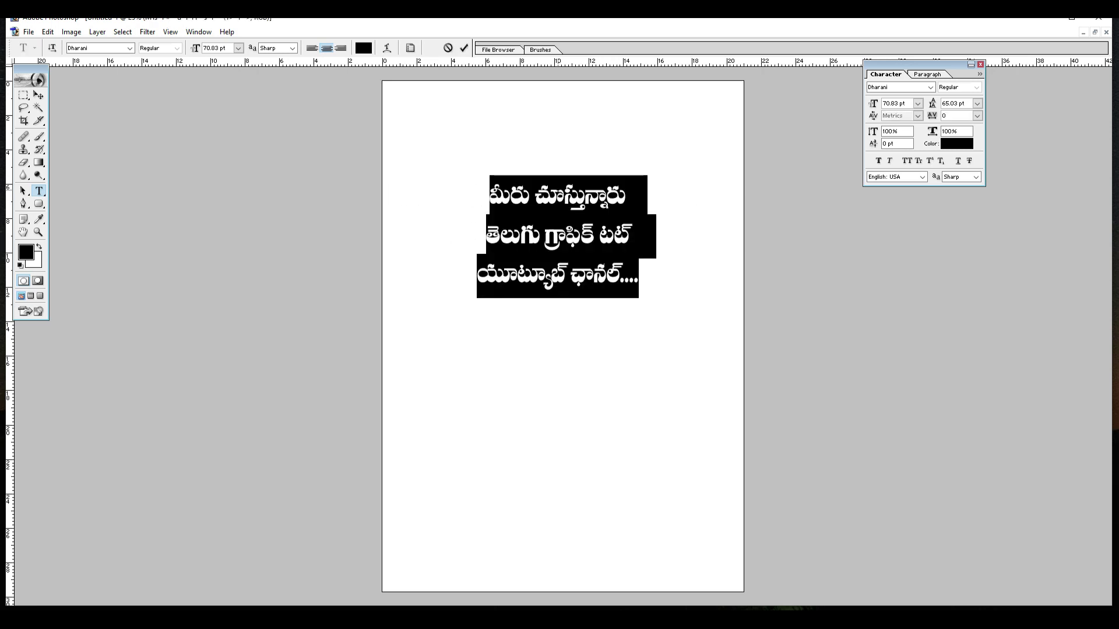
key(Up)
key(Up)
key(BackSpace)
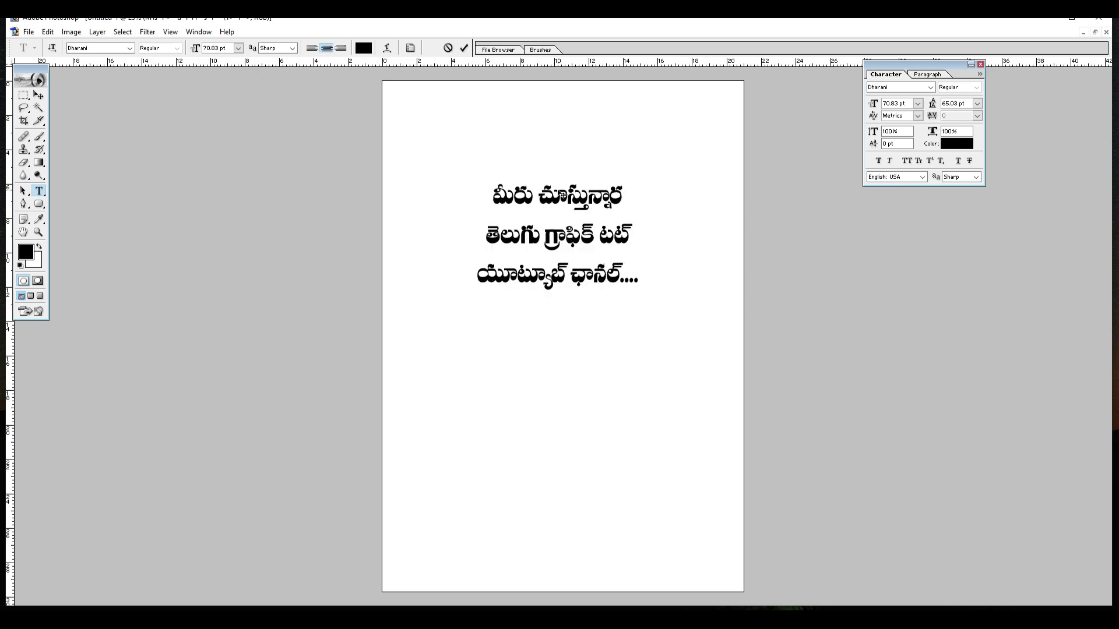
key(ctrl+z)
key(Down)
key(BackSpace)
key(BackSpace)
key(BackSpace)
key(BackSpace)
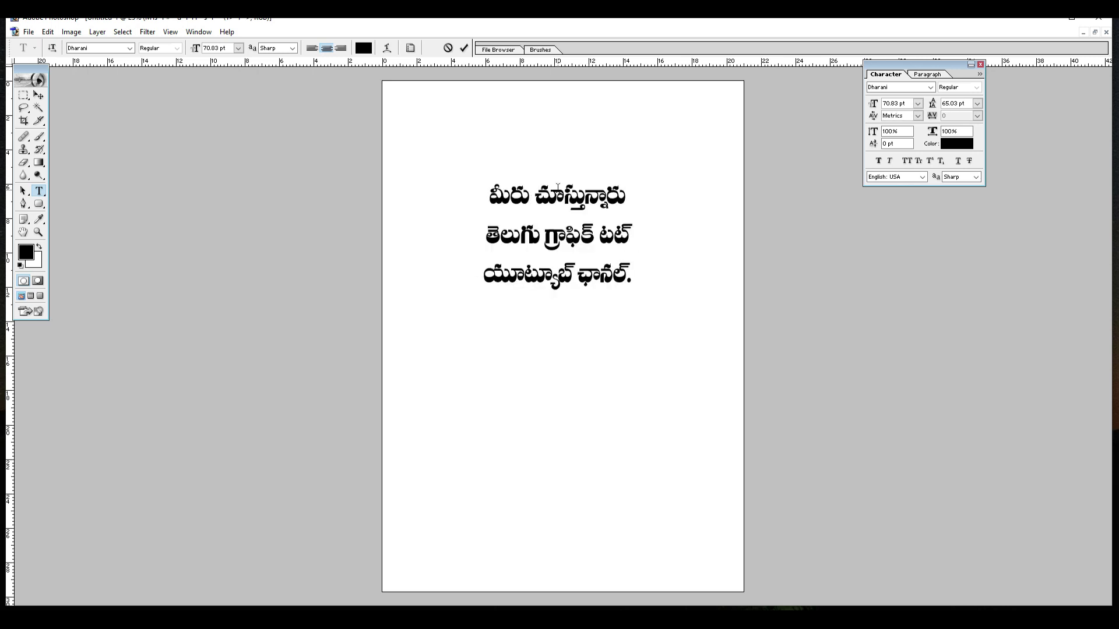
key(ctrl+Return)
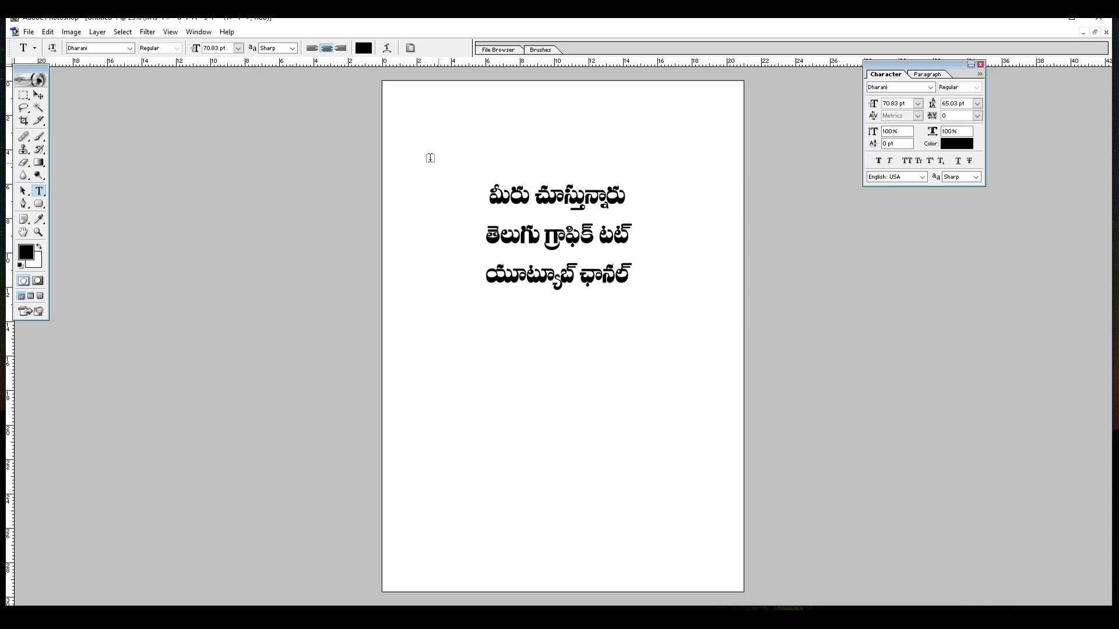
Activate the Move tool and dismiss the ANU Script Manager window
click(39, 95)
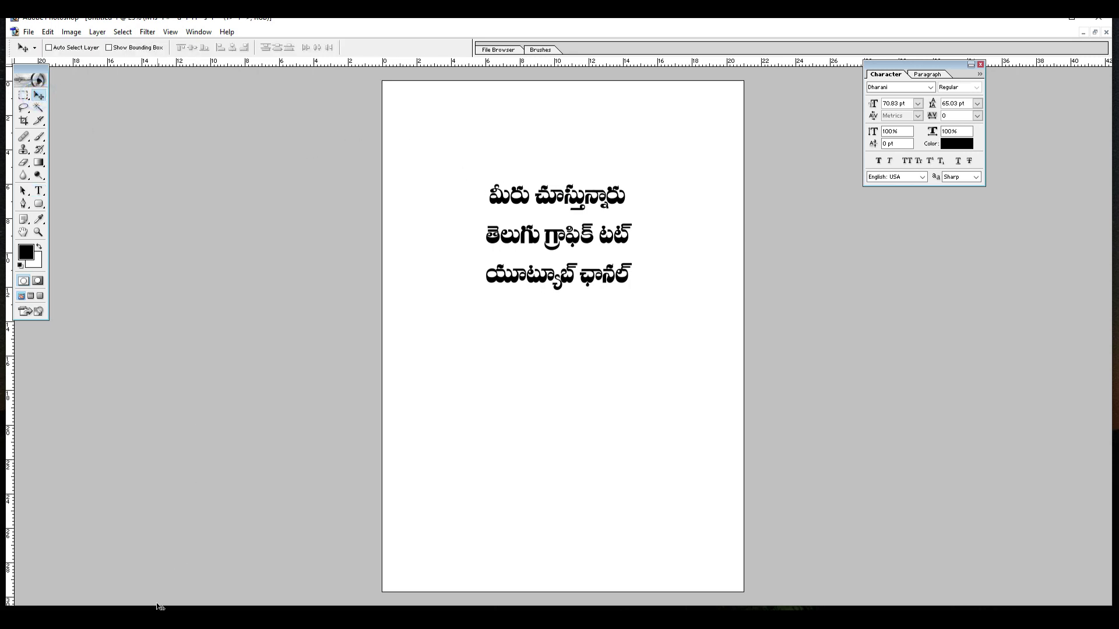
click(132, 610)
click(675, 180)
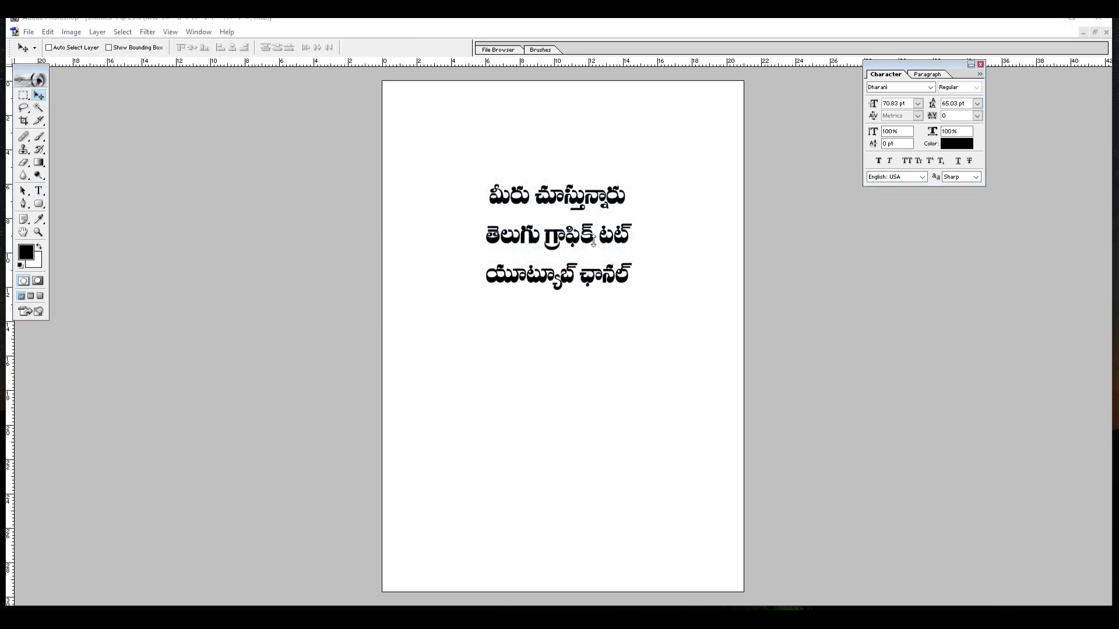
click(600, 239)
drag(590, 238, 600, 236)
click(557, 242)
click(560, 242)
right_click(576, 242)
click(604, 248)
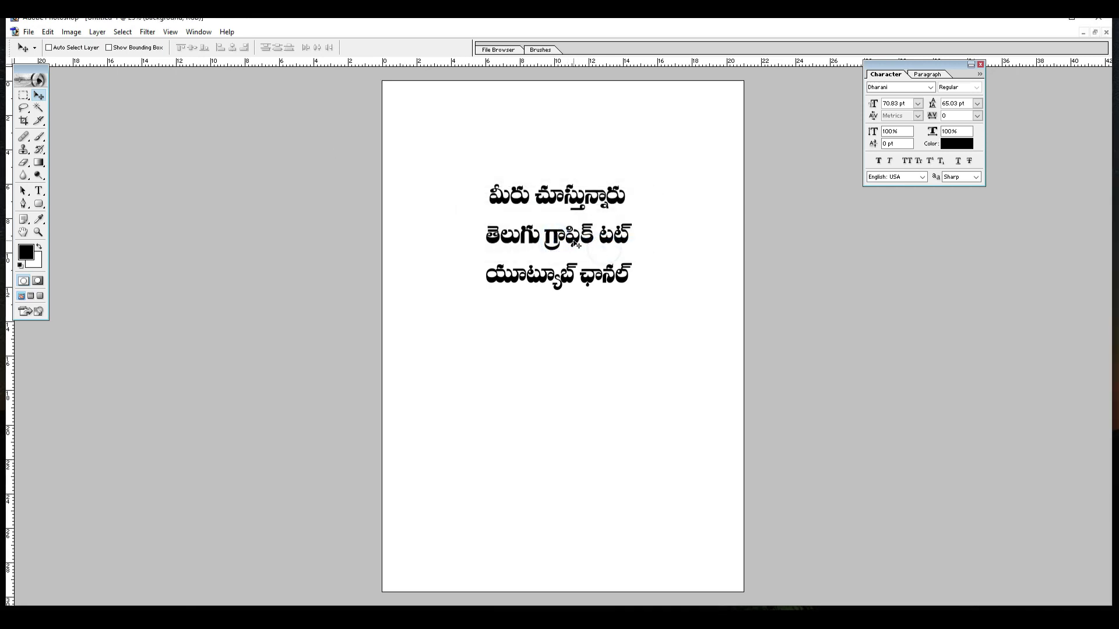
Enlarge the Telugu text layer to about 15 cm wide with Free Transform and position it in the upper half of the page
right_click(576, 243)
click(601, 249)
key(ctrl+t)
drag(633, 233, 722, 234)
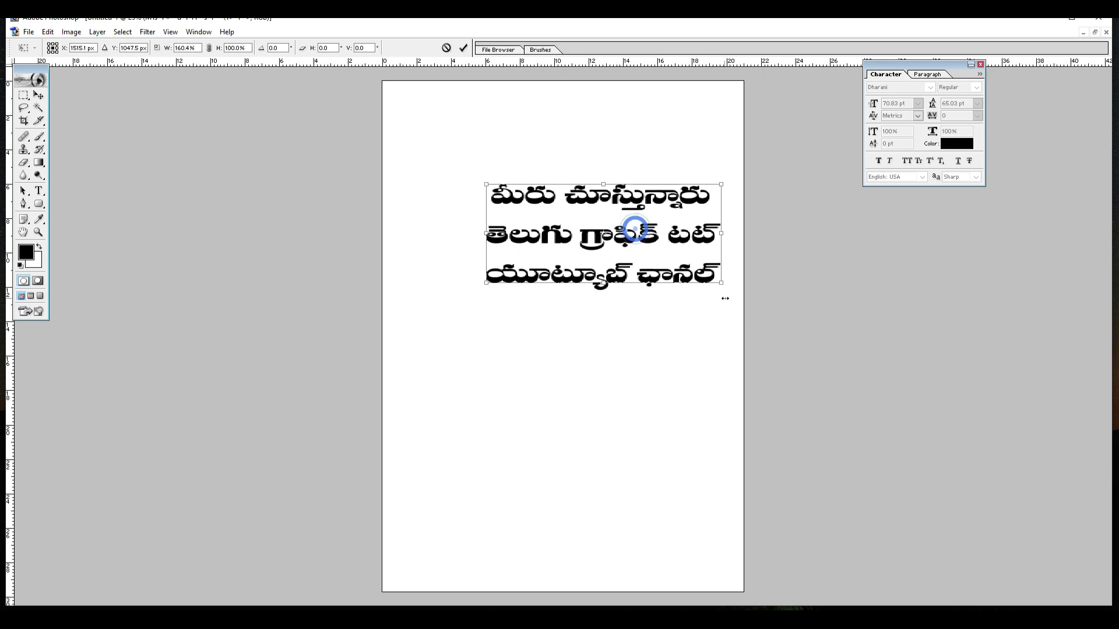
key(ctrl+z)
drag(634, 285, 743, 352)
drag(682, 268, 616, 264)
key(Return)
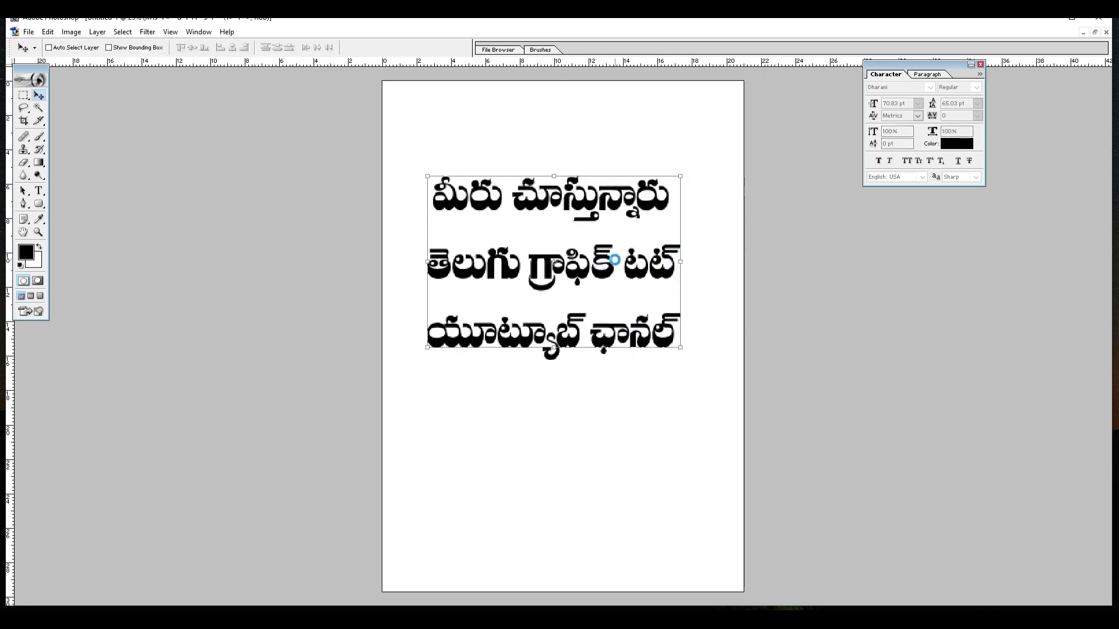
Center the text layer vertically and horizontally on the whole canvas, and clear the selection
key(ctrl+a)
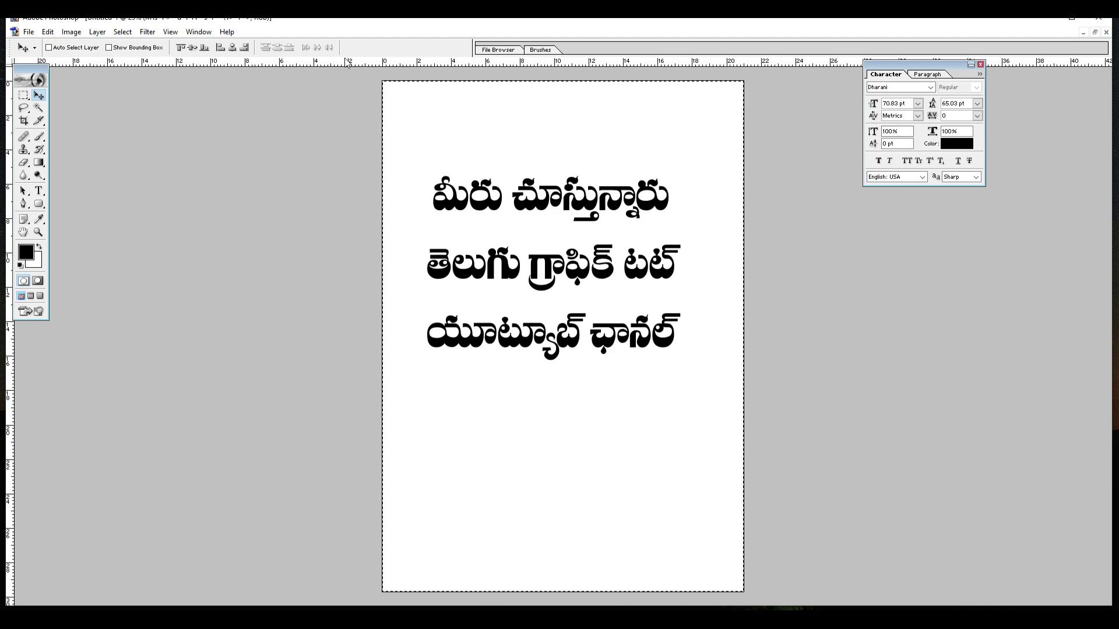
click(192, 47)
click(233, 48)
key(ctrl+d)
Save the document to the Desktop as "telugu typing in photoshop7" in Photoshop format with layers, and leave Photoshop 7.0
key(ctrl+s)
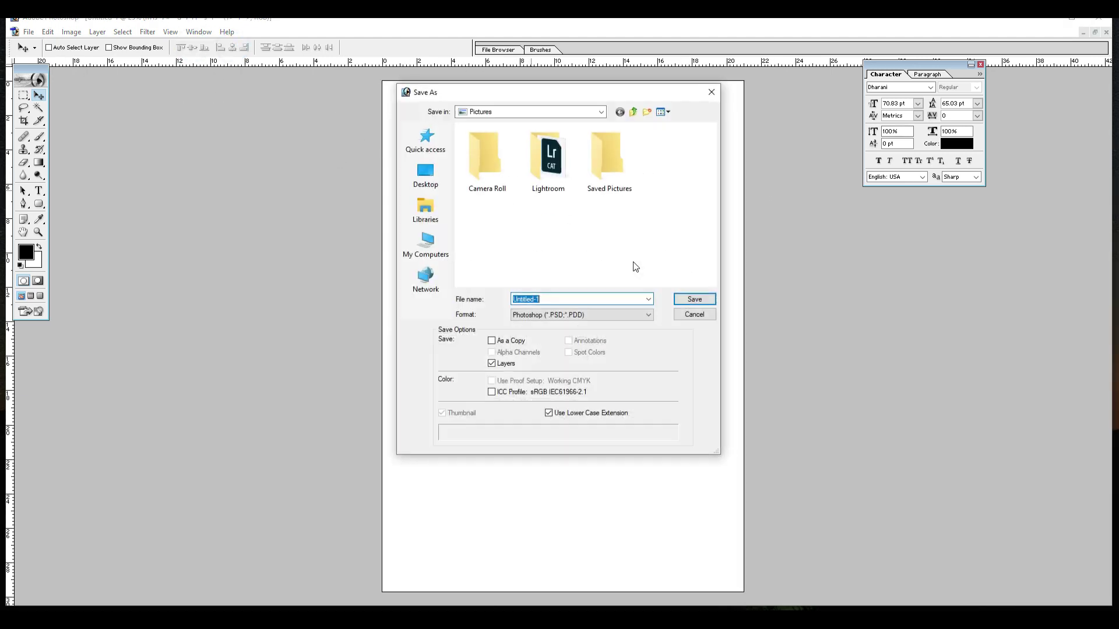
click(425, 175)
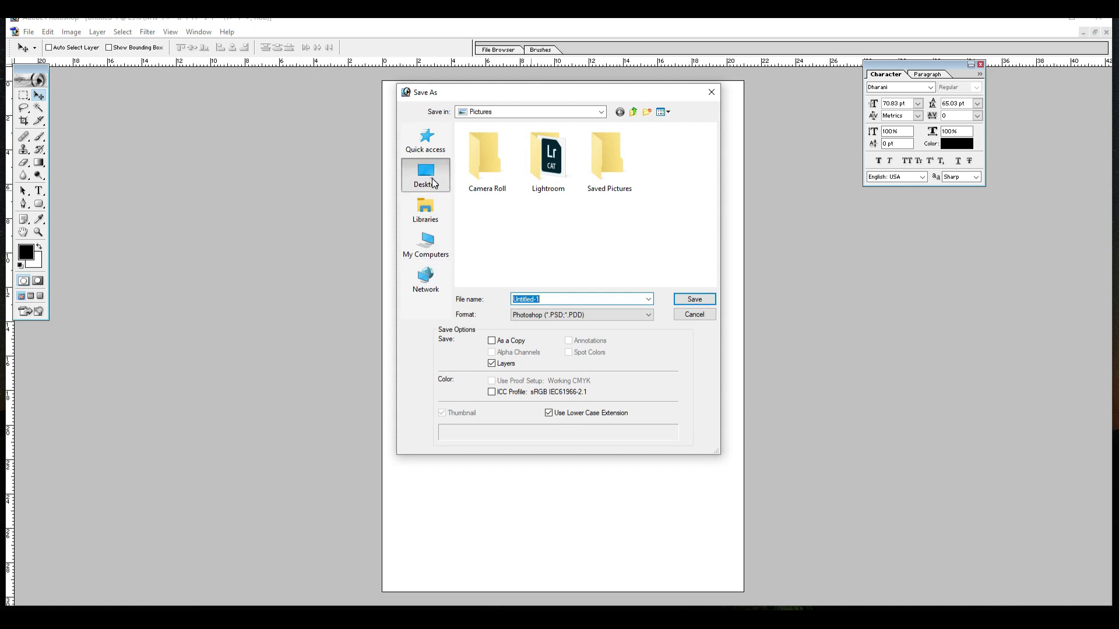
click(571, 303)
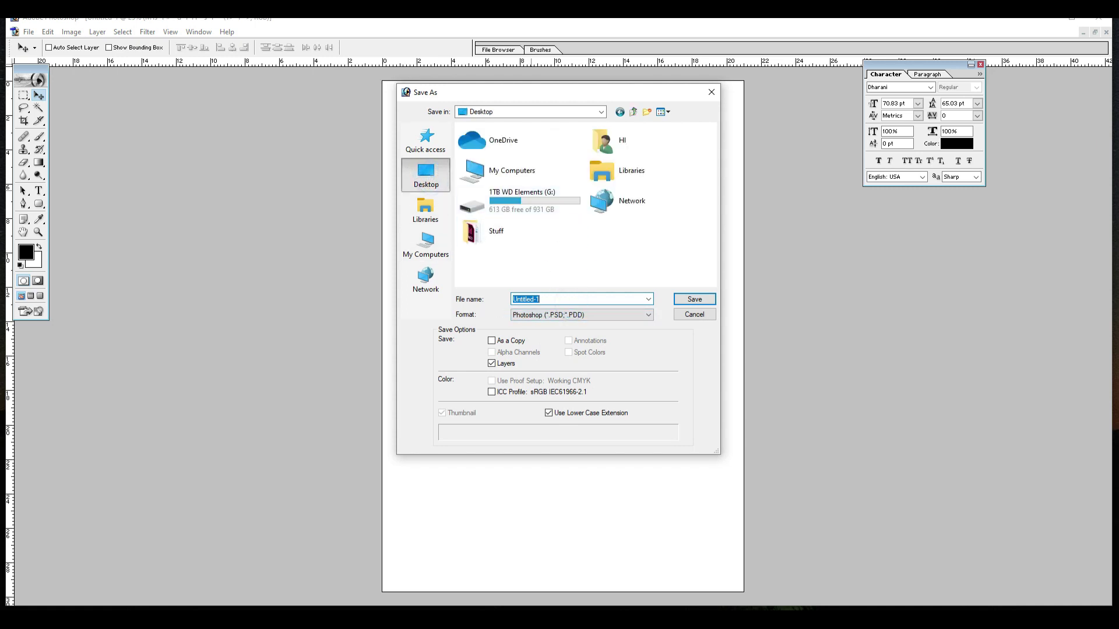
text(telugu typing in photoshop7)
key(Tab)
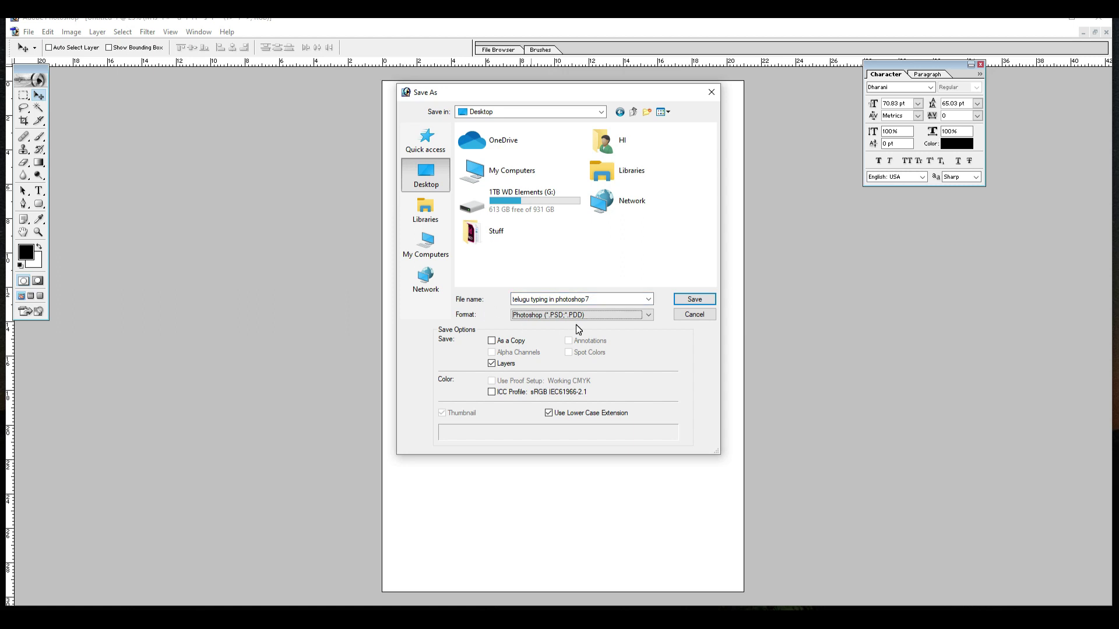
click(695, 300)
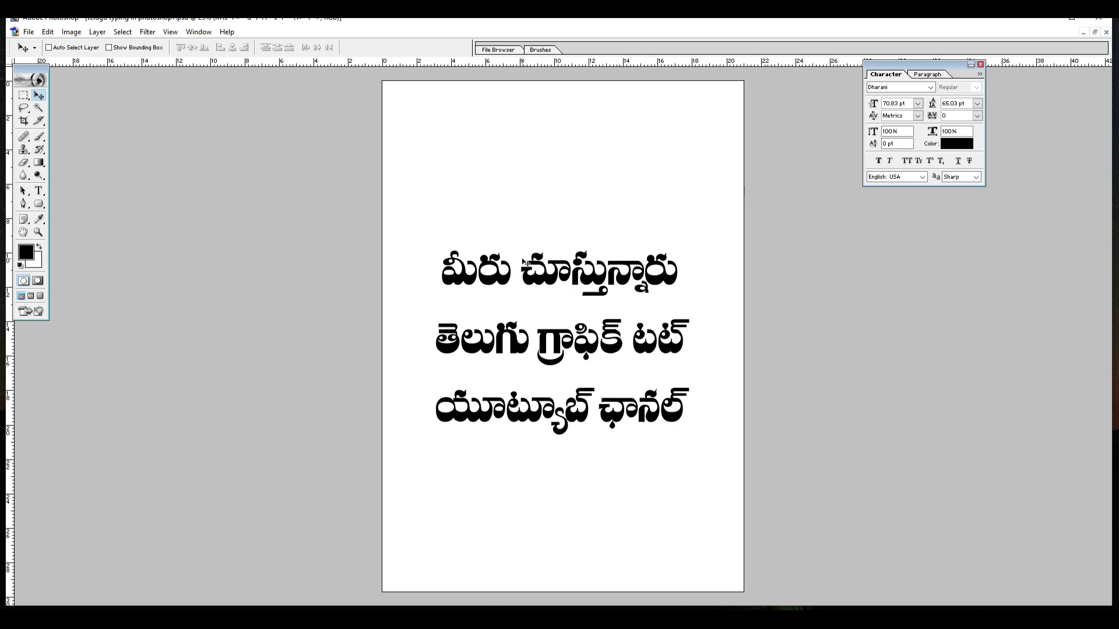
drag(579, 281, 573, 286)
click(1099, 19)
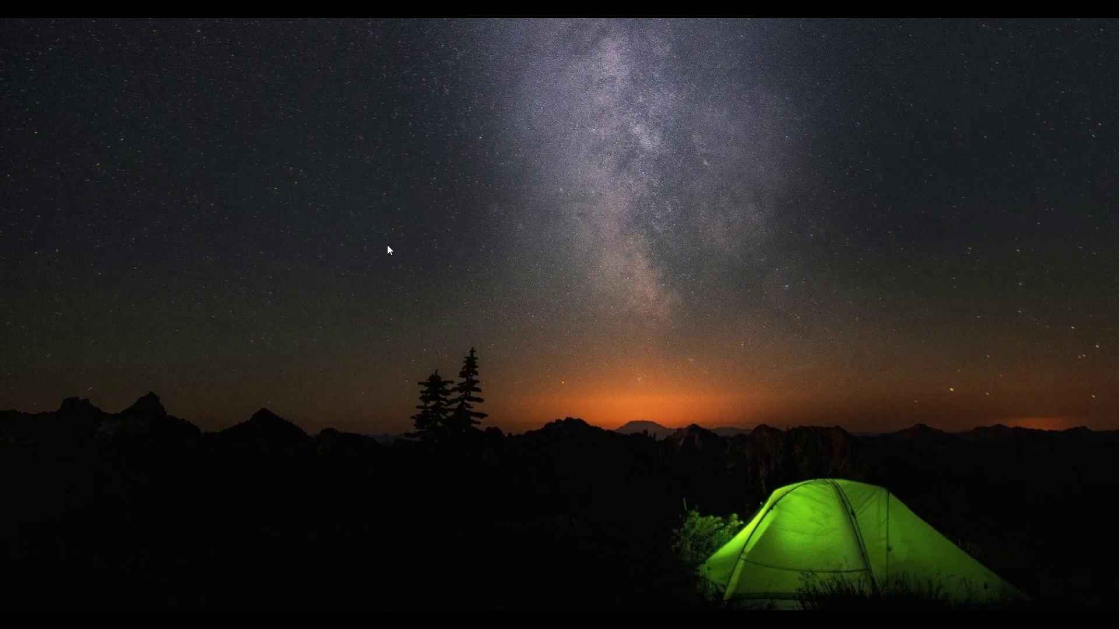
Launch Adobe Photoshop CC 2019
click(14, 606)
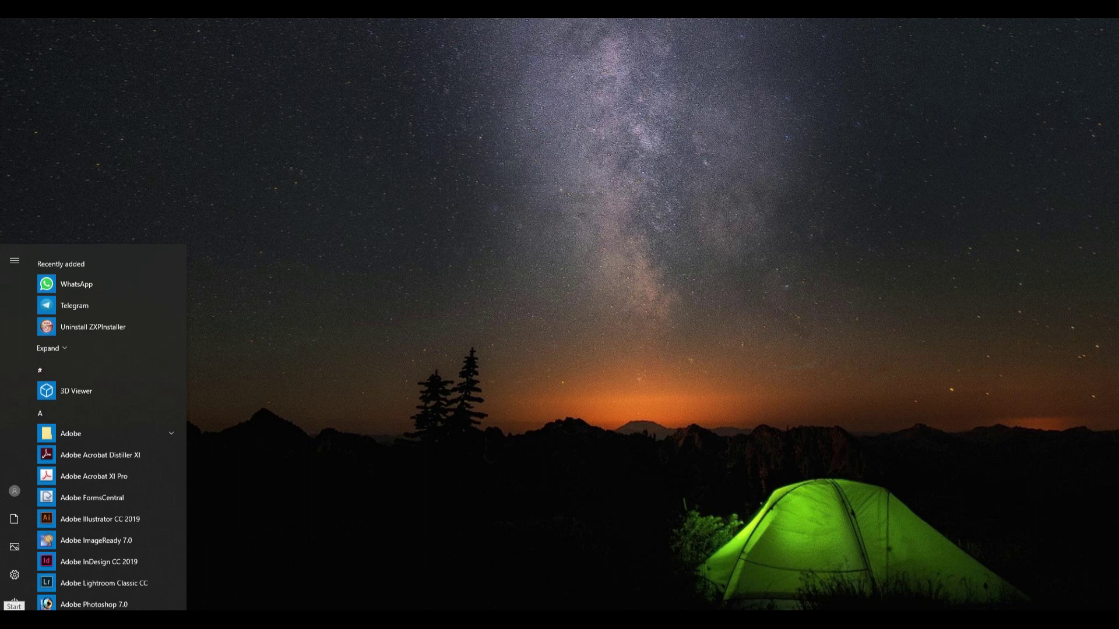
scroll(102, 516, down, 3)
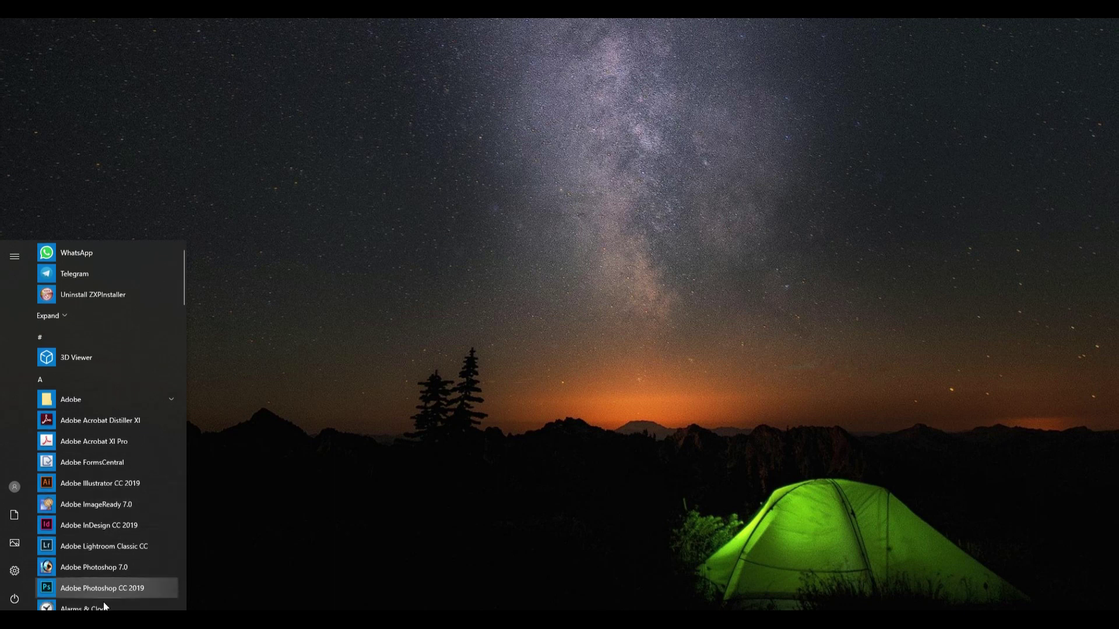
click(88, 501)
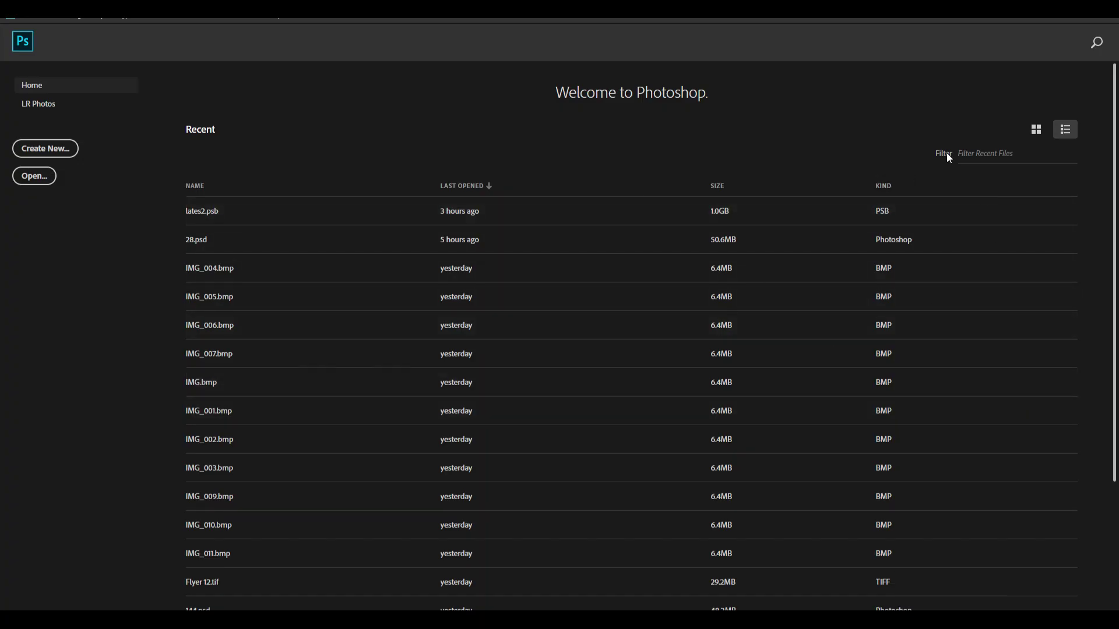
Open "telugu typing in photoshop7" from the Desktop and update its text layers for vector-based output
click(29, 18)
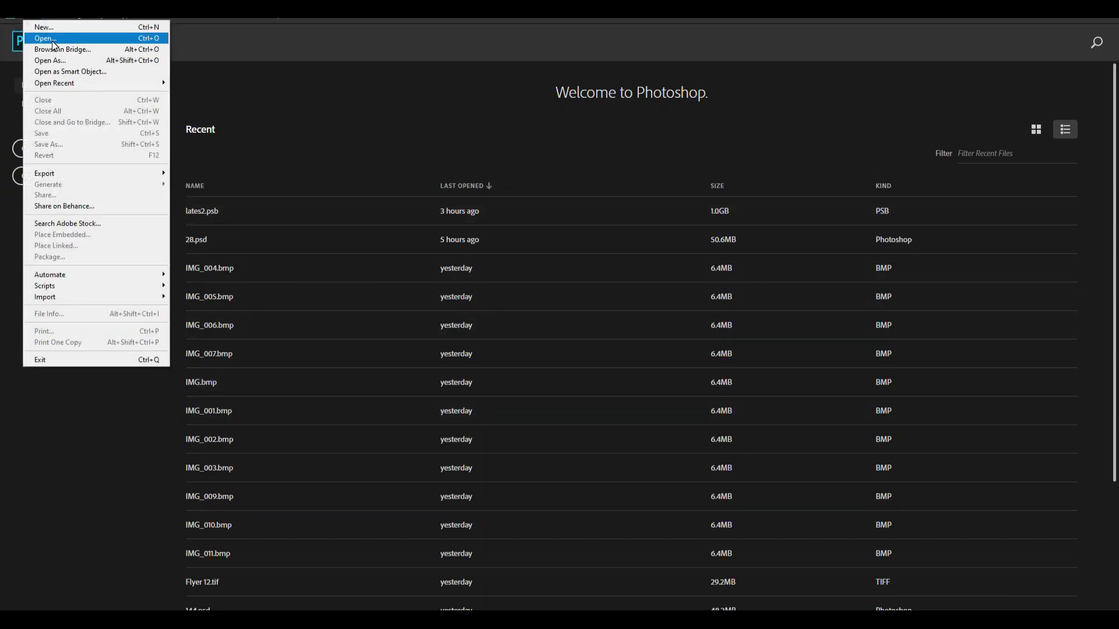
click(52, 39)
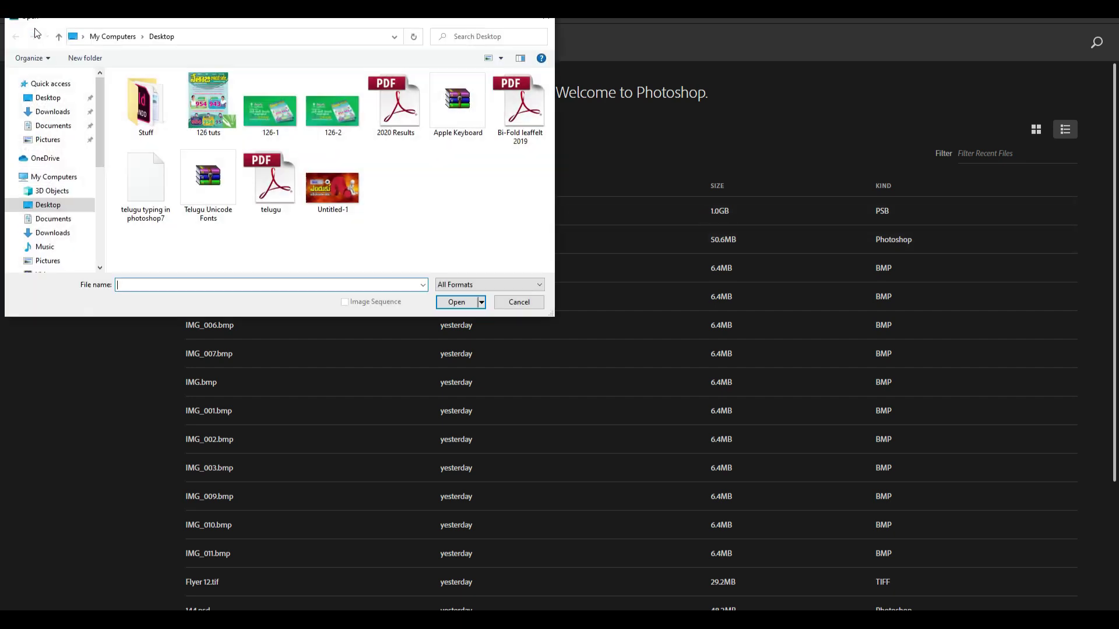
click(54, 100)
click(53, 99)
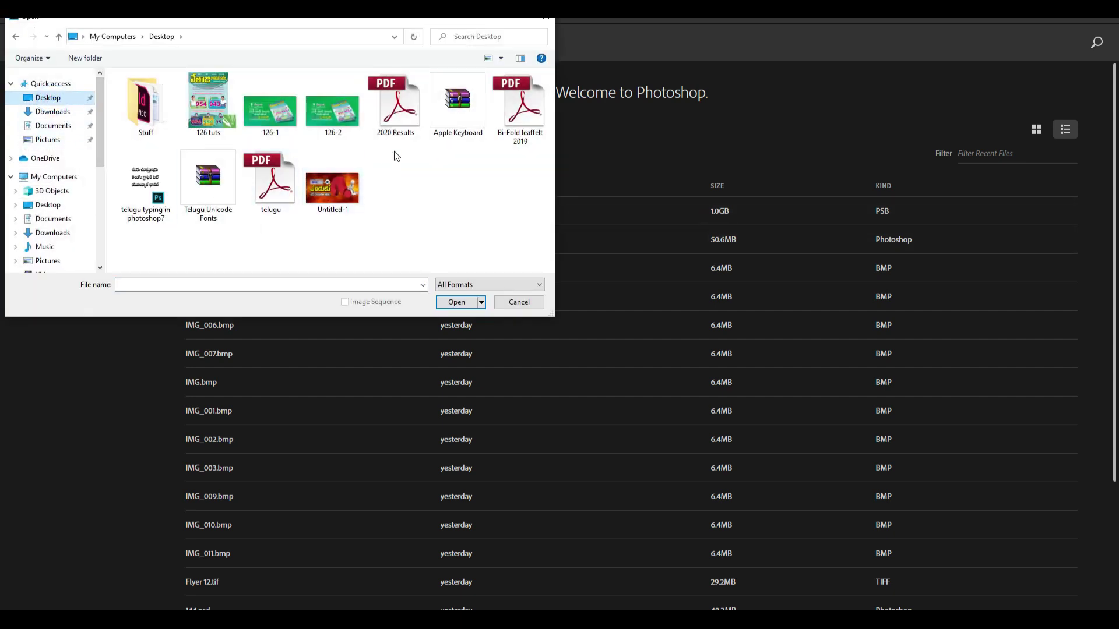
click(156, 186)
double_click(156, 187)
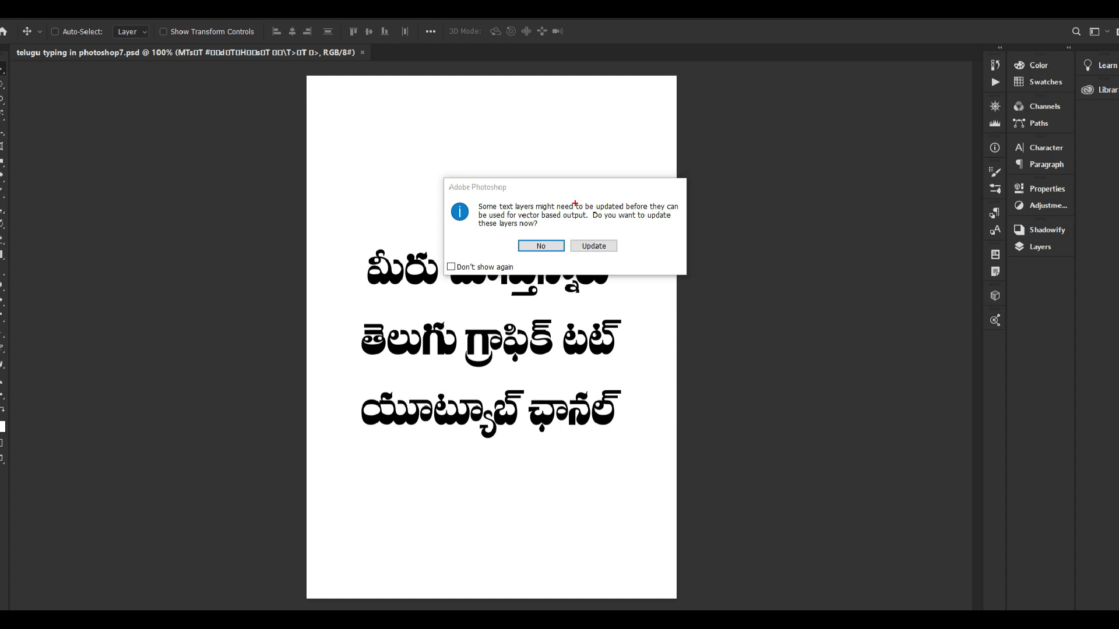
click(600, 247)
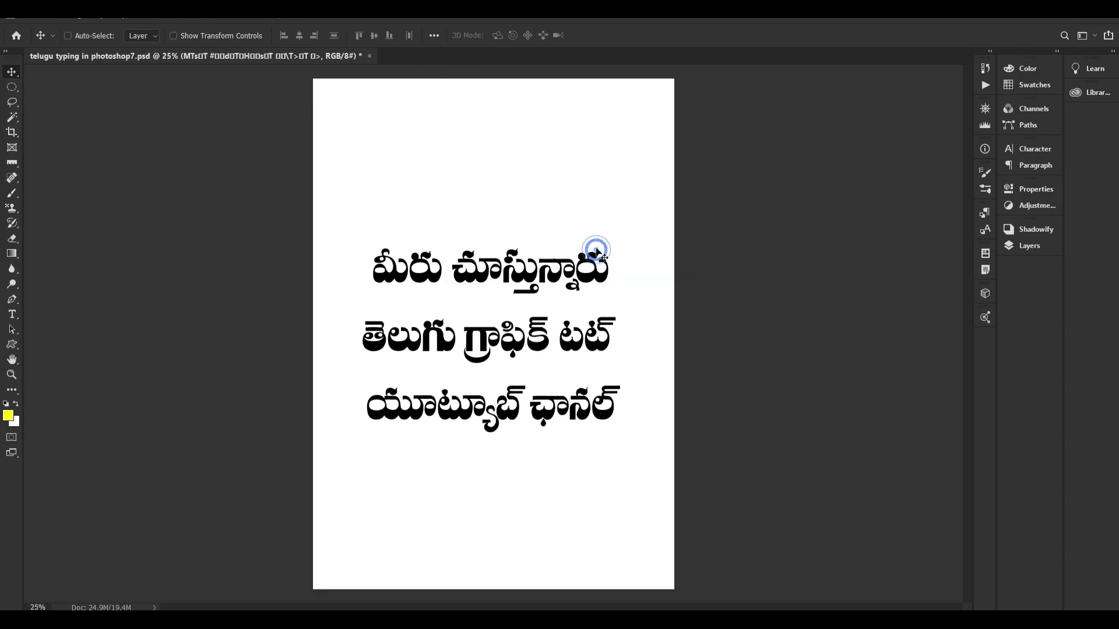
Change the font of all the Telugu text from Dharani to Pragathi Regular and return to the Move tool
key(t)
click(539, 345)
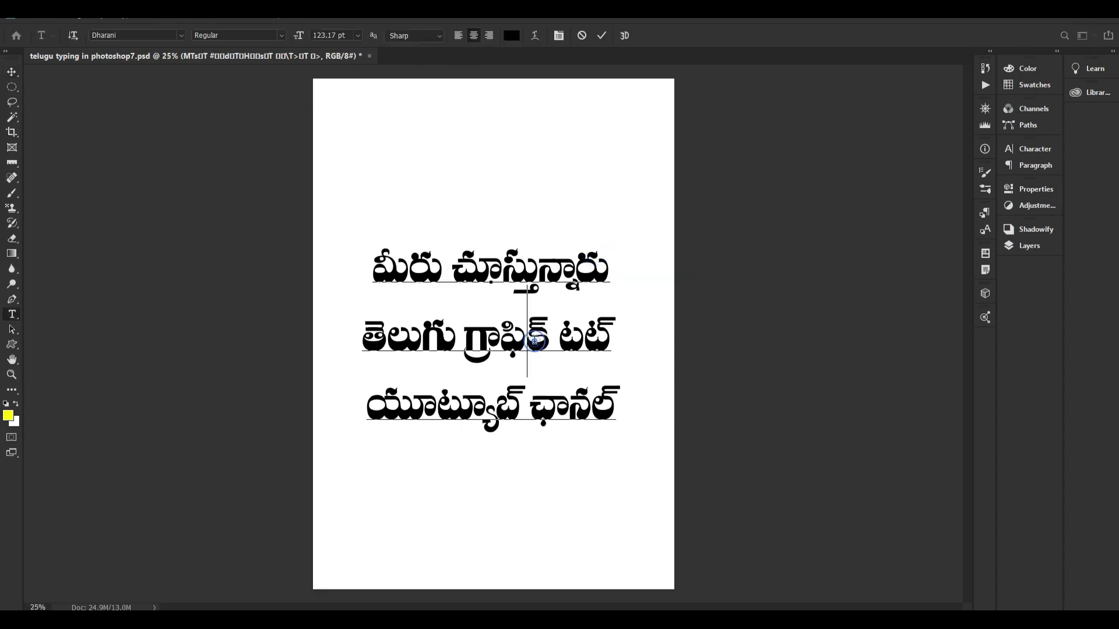
key(ctrl+a)
key(ctrl+t)
click(907, 170)
key(Return)
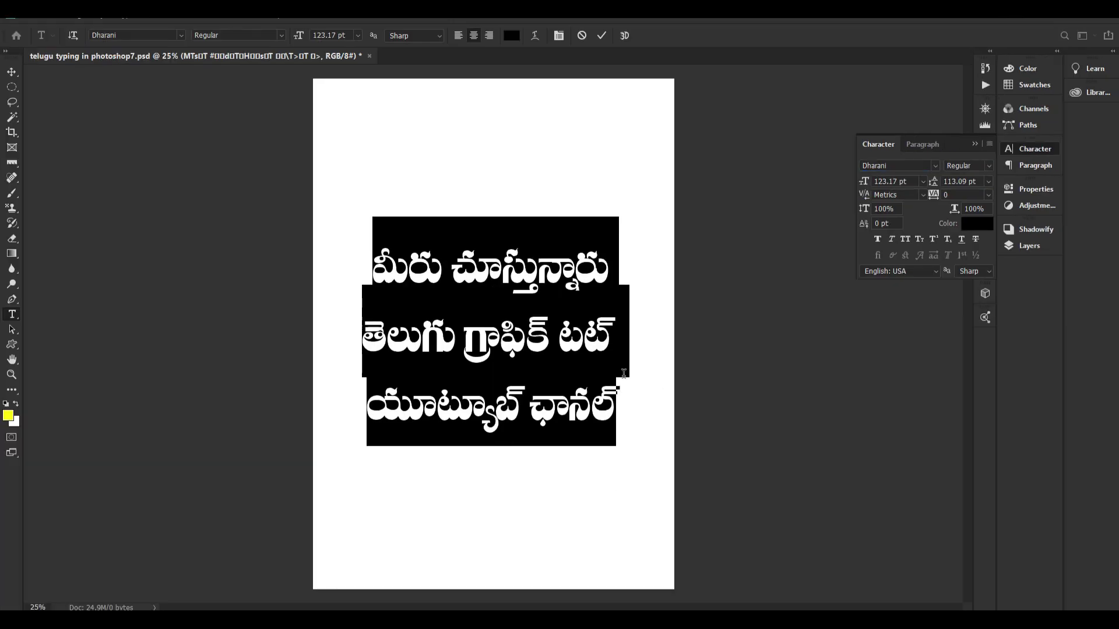
click(215, 553)
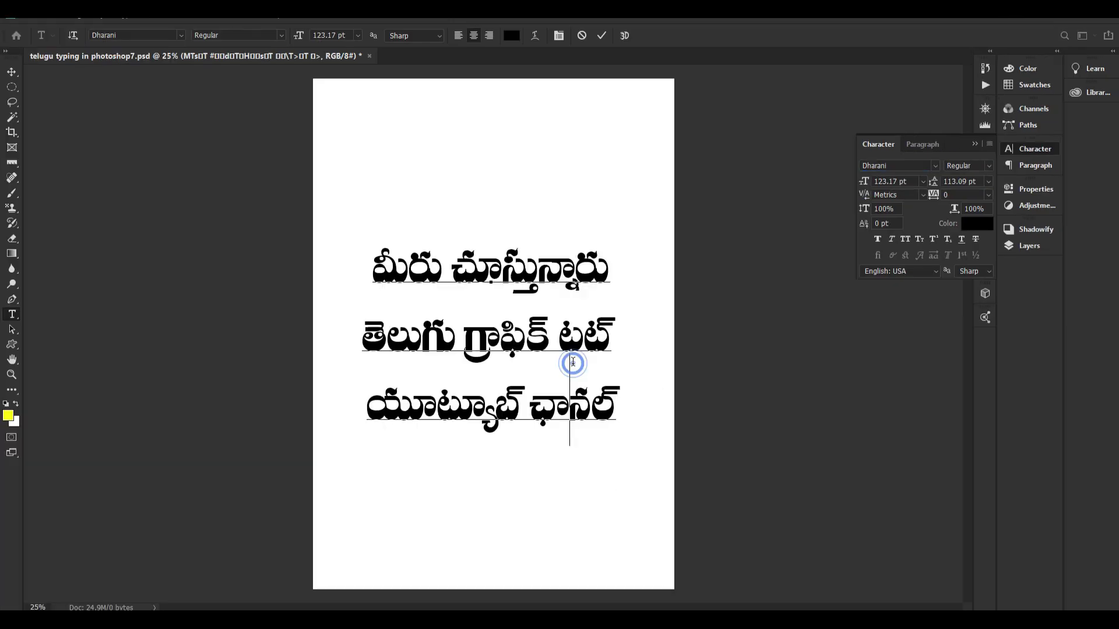
key(ctrl+a)
click(903, 168)
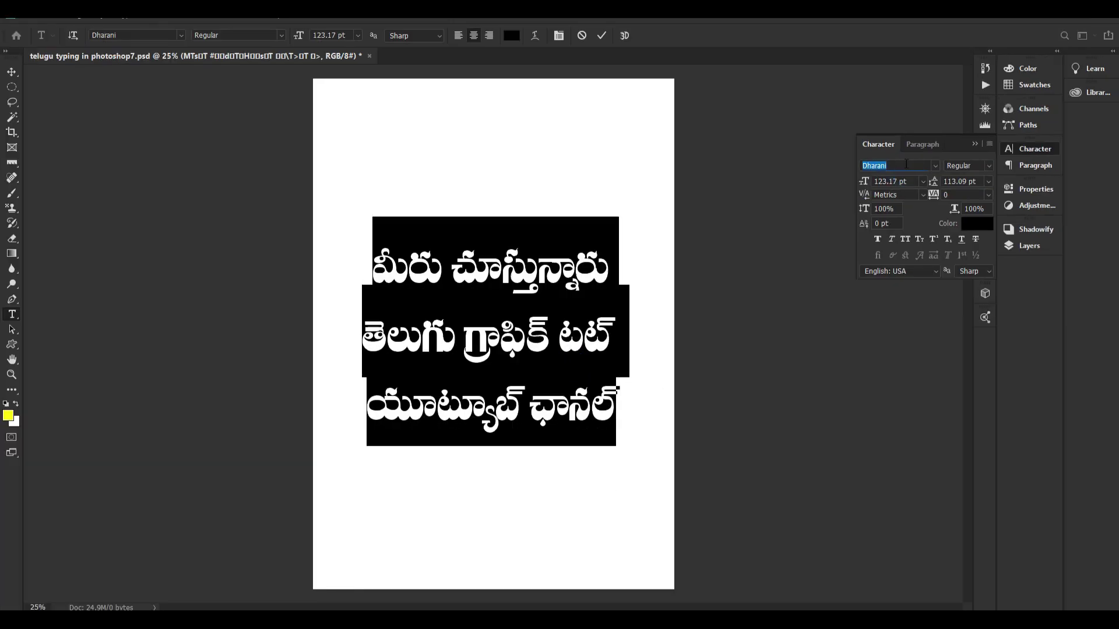
text(praga)
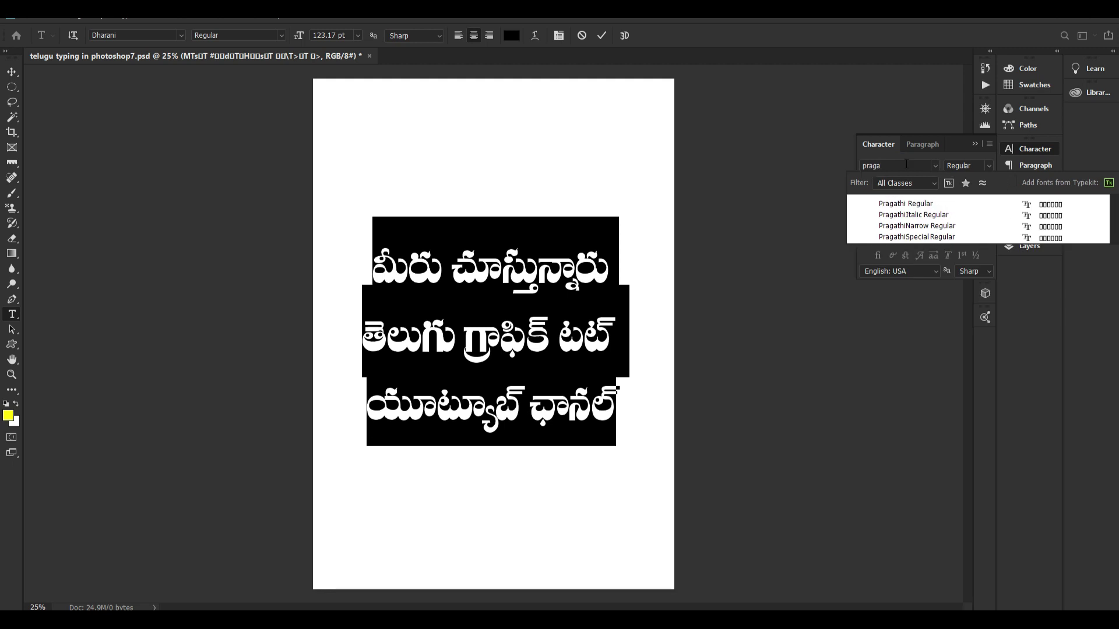
key(Return)
key(ctrl+Return)
key(v)
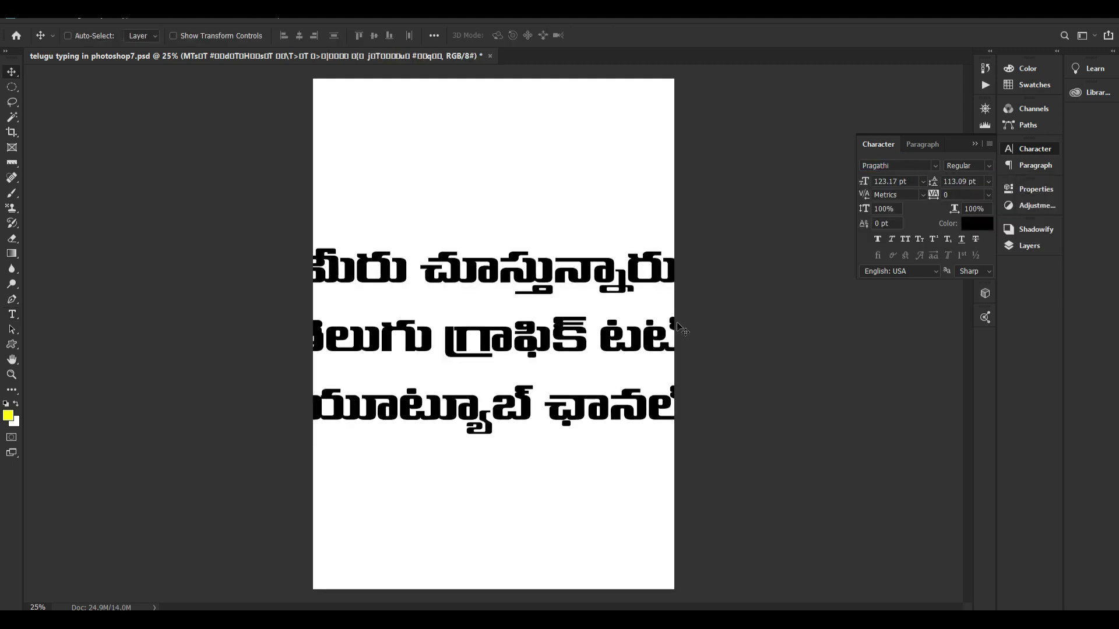
Scale the text layer down to about 86 pt with Free Transform and move it into the upper part of the page
key(ctrl+t)
drag(701, 331, 622, 331)
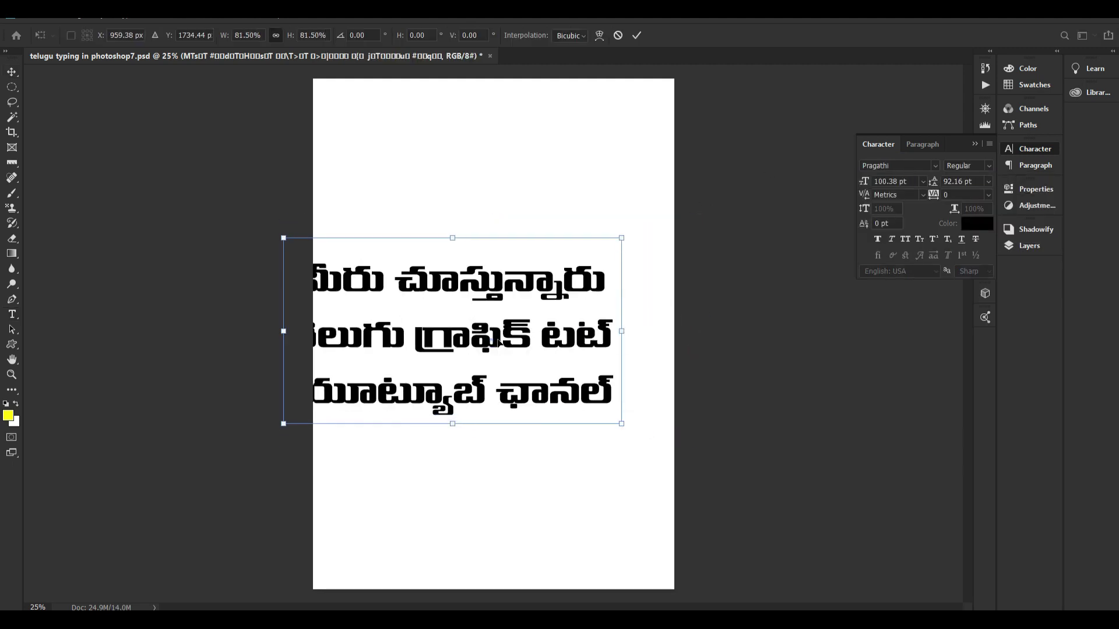
drag(498, 343, 529, 289)
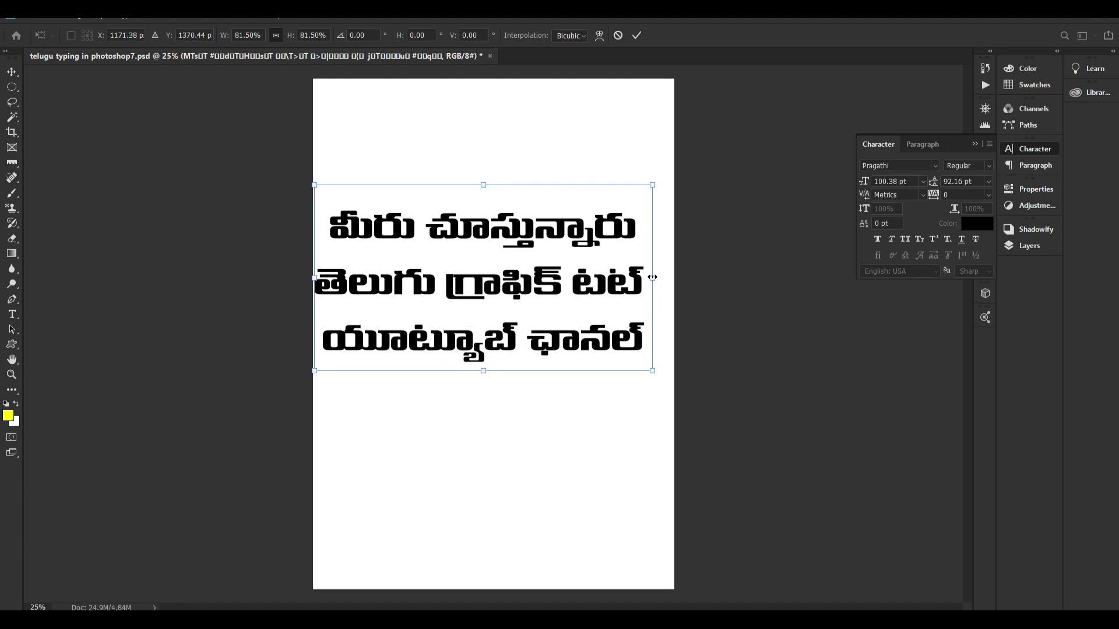
drag(652, 277, 604, 277)
drag(500, 354, 533, 281)
key(Return)
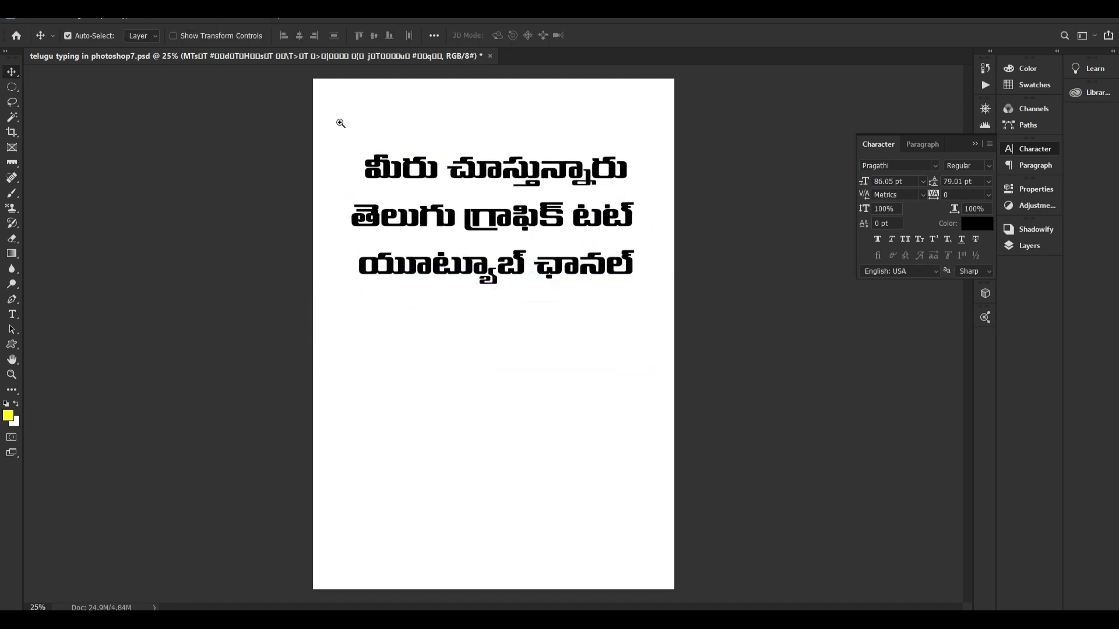
Center the text layer horizontally on the page and place it slightly above the vertical middle
drag(332, 120, 425, 141)
key(ctrl+1)
key(ctrl+0)
key(ctrl)
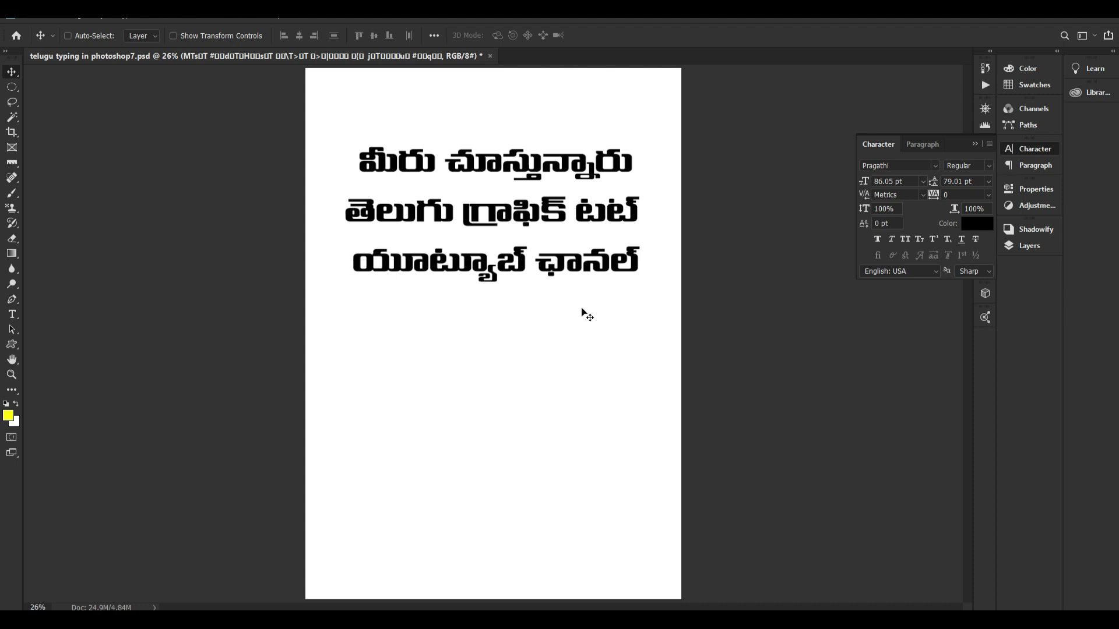
drag(597, 267, 595, 261)
drag(554, 190, 548, 292)
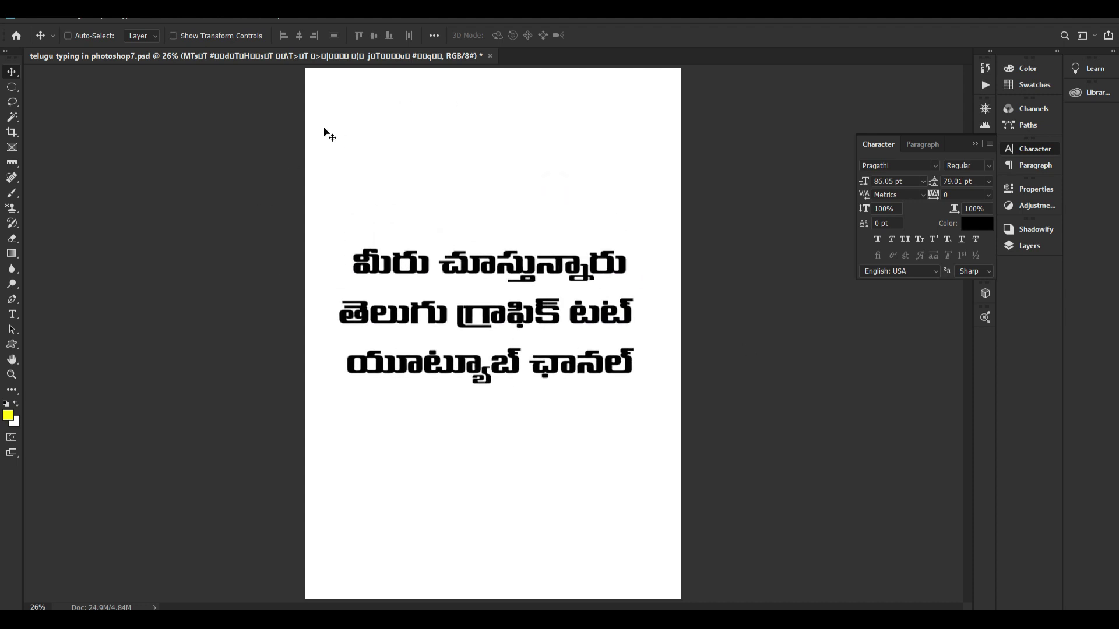
click(299, 35)
click(389, 36)
drag(544, 497, 545, 290)
Rotate the whole canvas 90° clockwise to landscape orientation
click(98, 17)
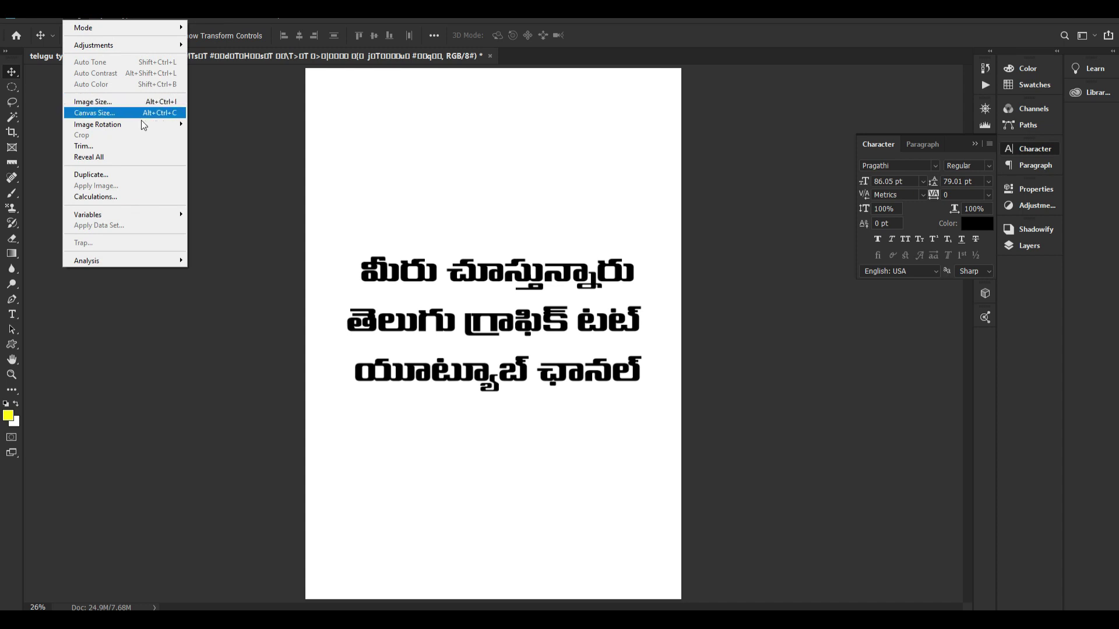
mouse_move(144, 125)
click(216, 133)
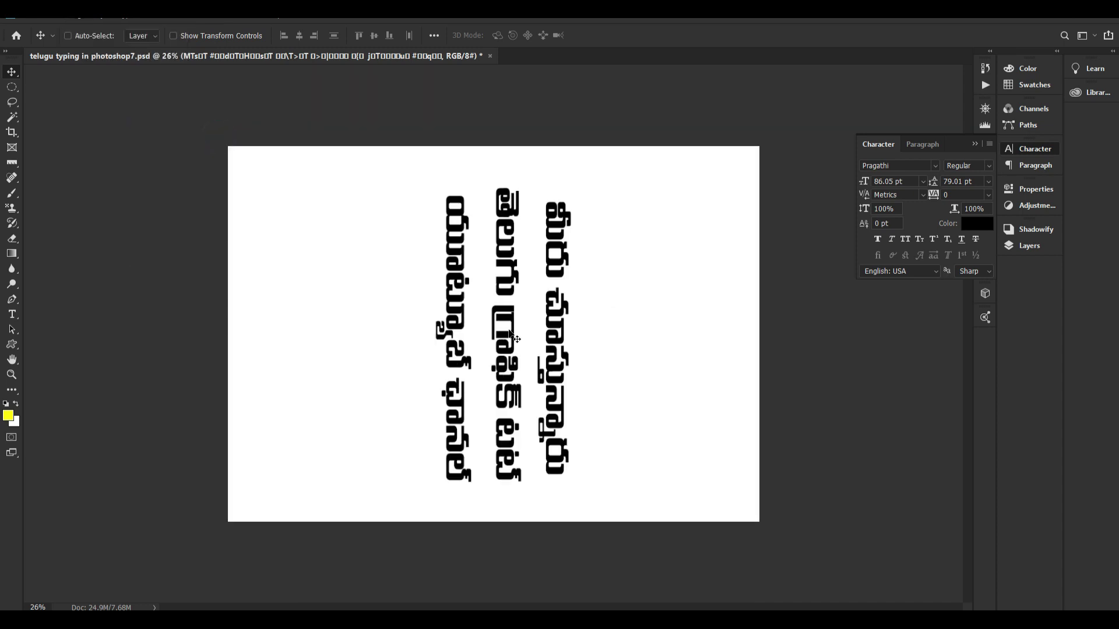
Rotate the text layer to -90° so it reads upright, and enlarge it to about 141% within the landscape page
key(ctrl+t)
right_click(517, 272)
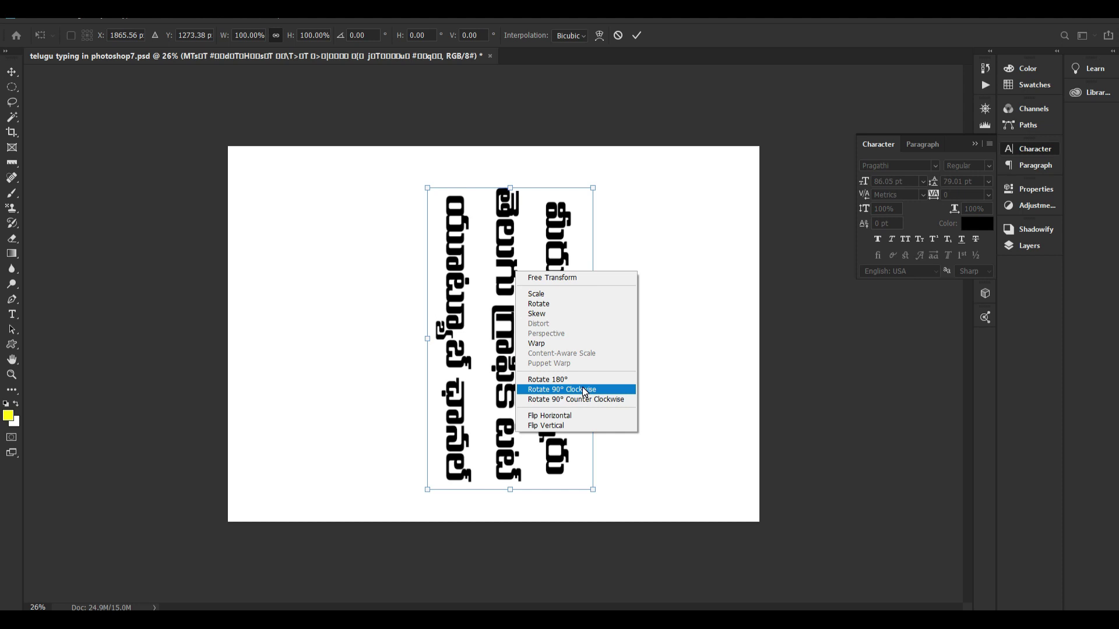
click(584, 390)
right_click(561, 316)
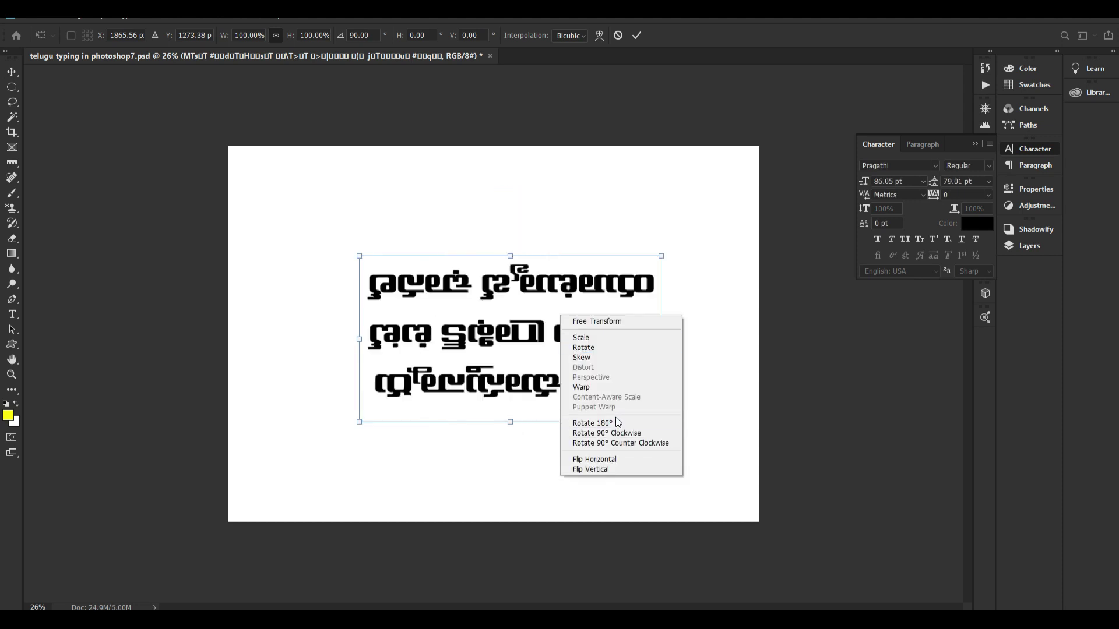
click(593, 423)
drag(662, 338, 776, 339)
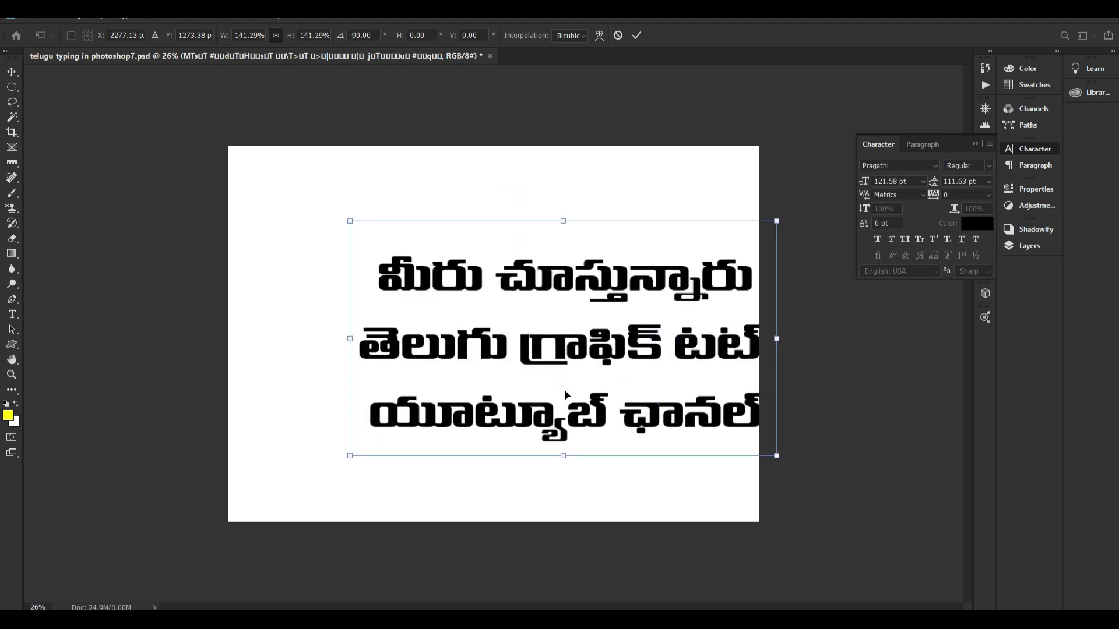
drag(565, 396, 491, 373)
key(Return)
Center the enlarged text layer horizontally and vertically on the whole canvas, and clear the selection
key(ctrl+a)
click(300, 35)
click(373, 36)
key(ctrl+d)
Add a yellow Solid Color fill layer and send it behind the text layers, directly above the Background
key(F7)
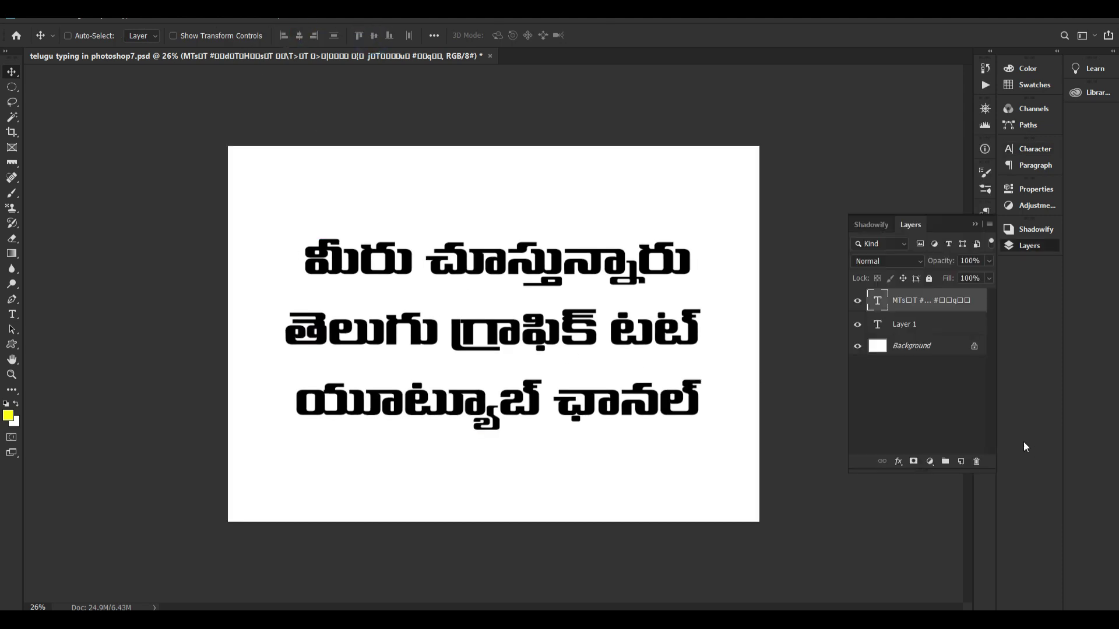
click(929, 462)
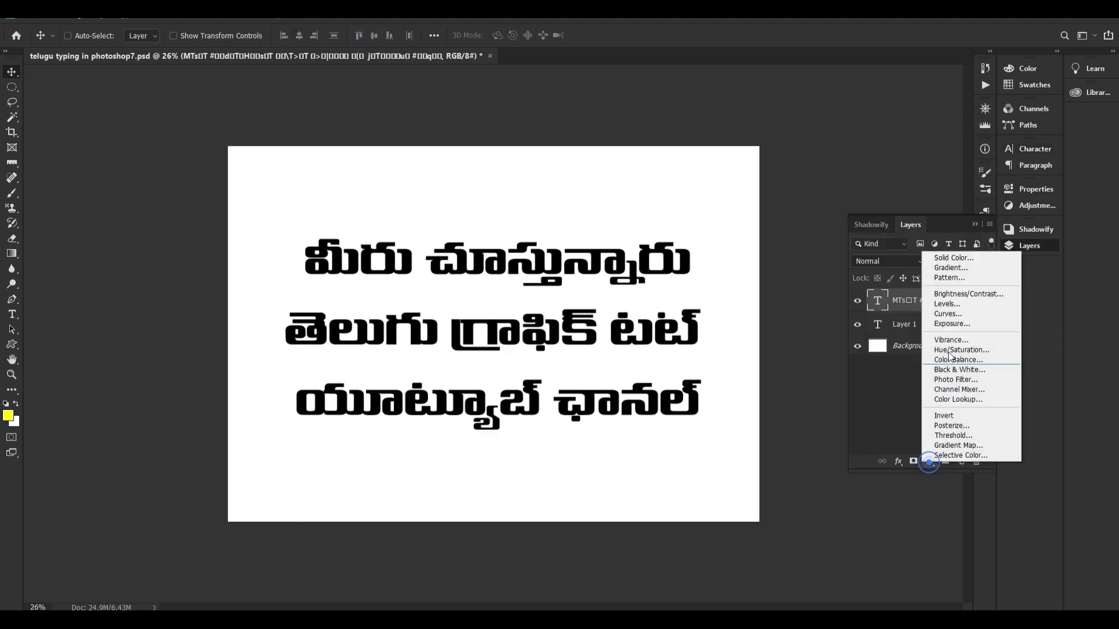
click(948, 261)
key(Return)
key(ctrl+shift+bracketleft)
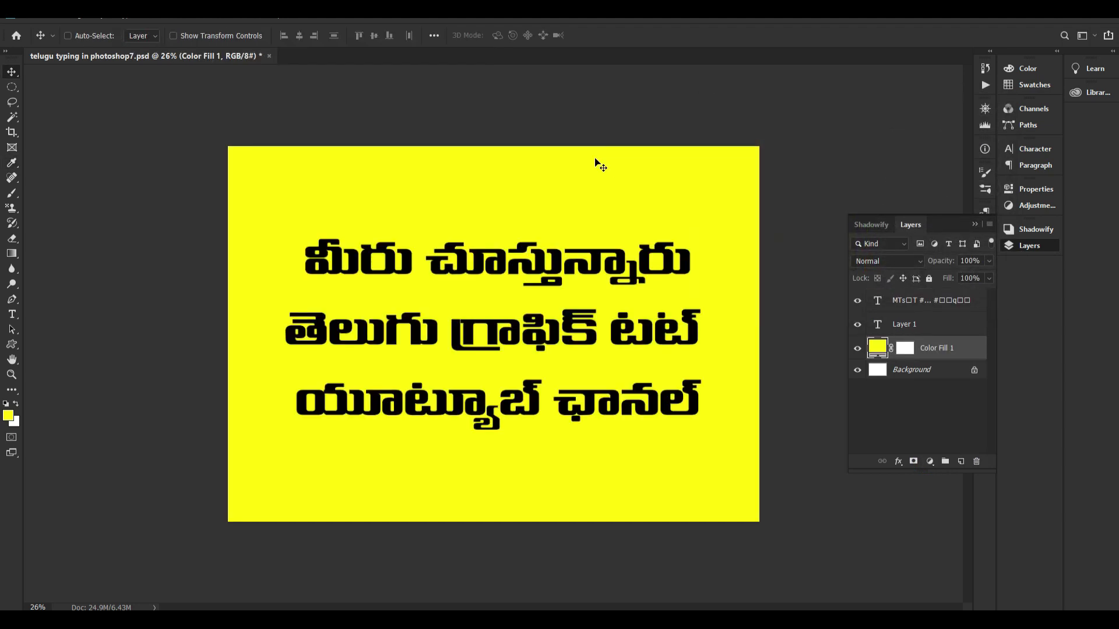
Fill the Telugu text layer with red, using a foreground colour of 100% magenta and 100% yellow
ctrl+click(555, 266)
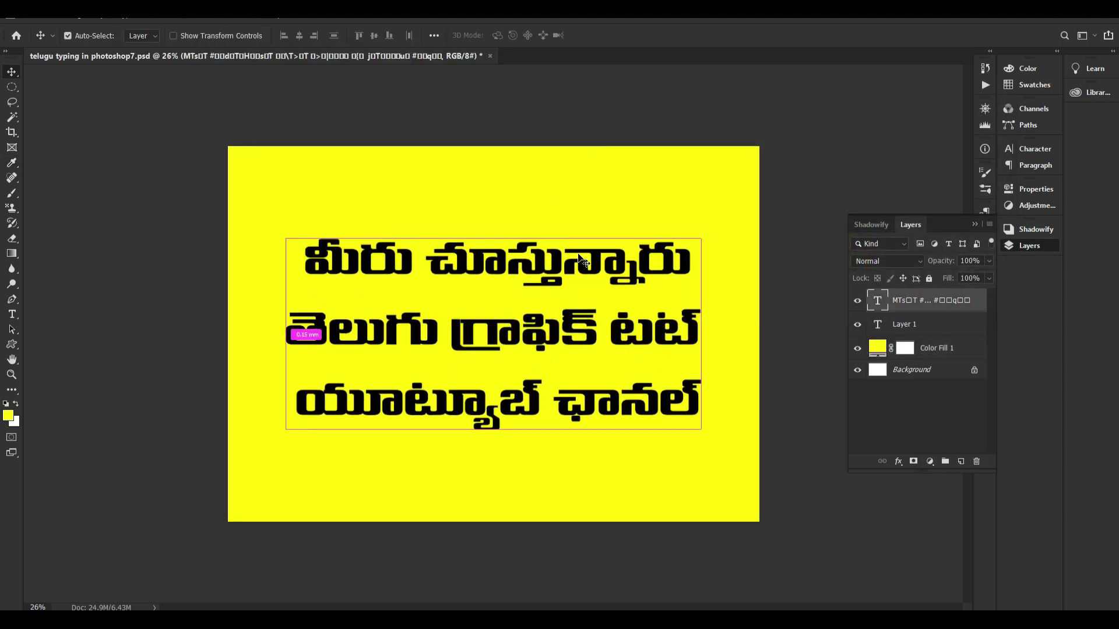
click(8, 416)
text(100)
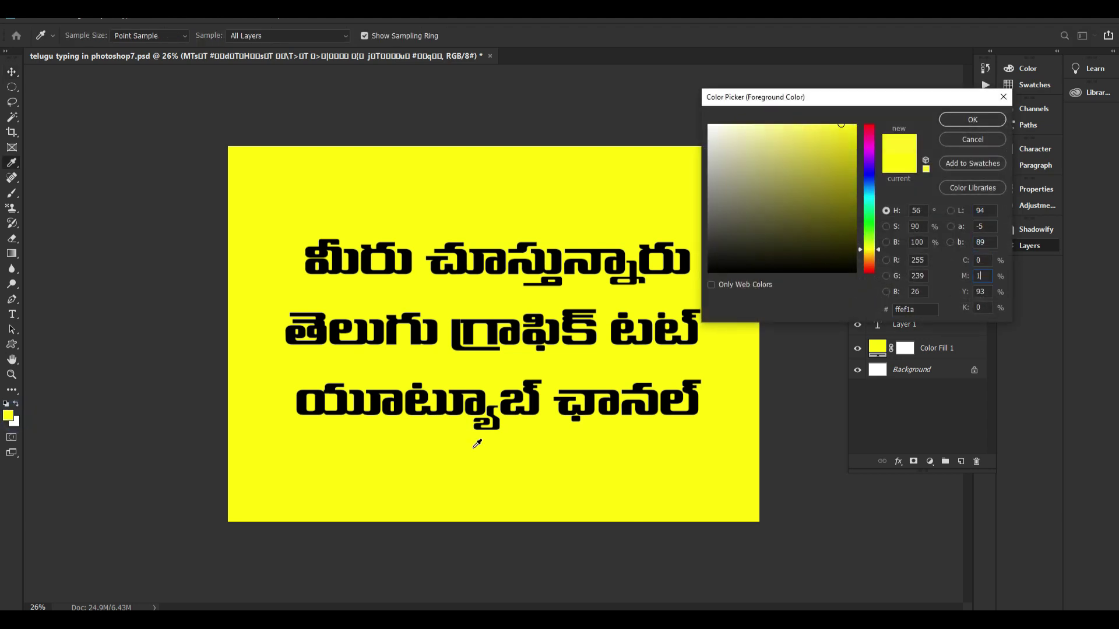
key(Tab)
text(100)
key(Return)
key(alt+BackSpace)
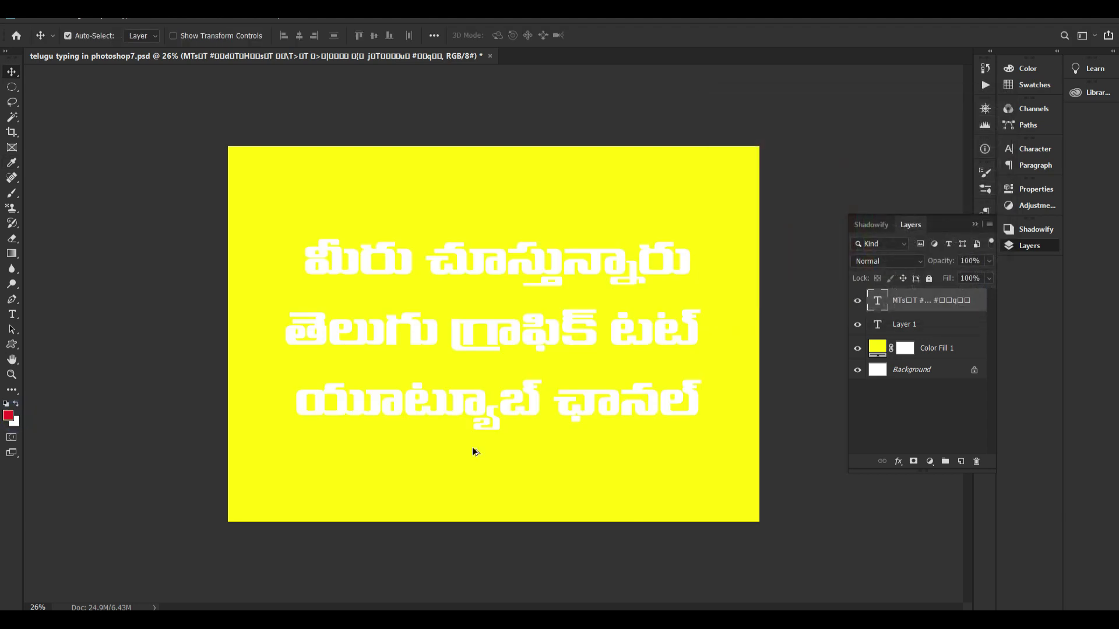
Add a white Stroke layer style around the red Telugu text
key(alt+l)
key(y)
key(k)
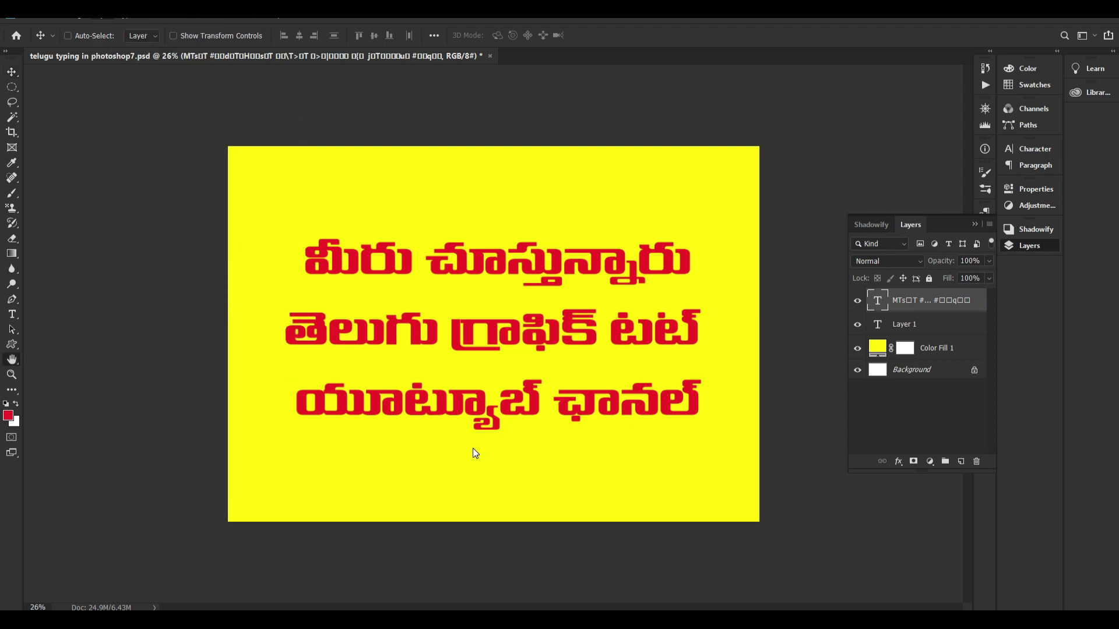
click(827, 214)
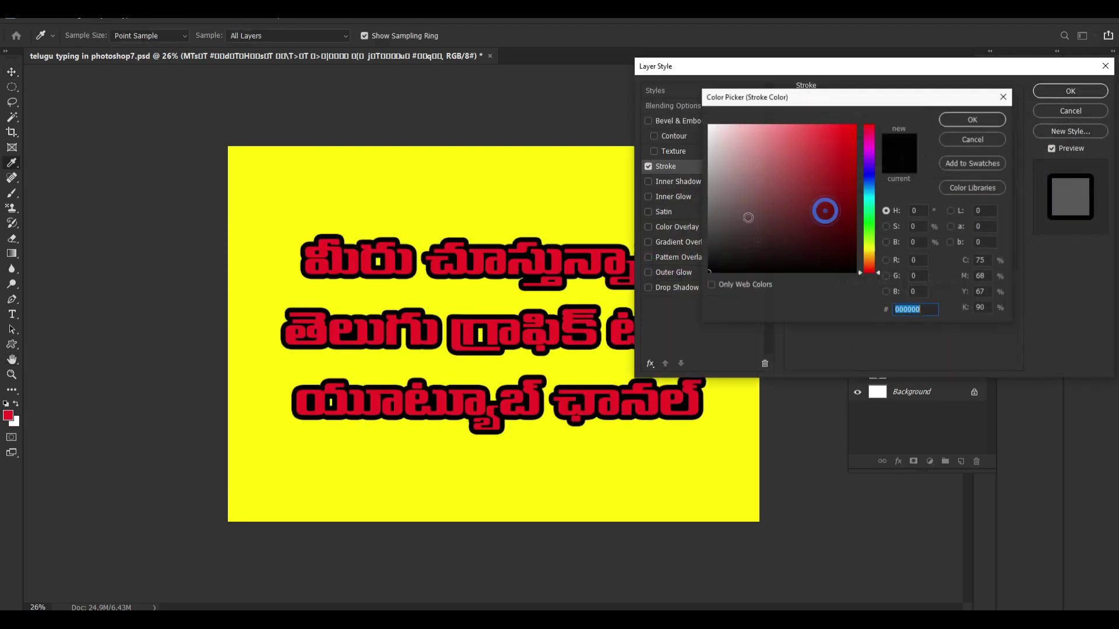
click(736, 218)
key(Return)
key(Return)
Enlarge the outlined text layer slightly with Free Transform, center it on the whole canvas, and clear the selection
key(ctrl+t)
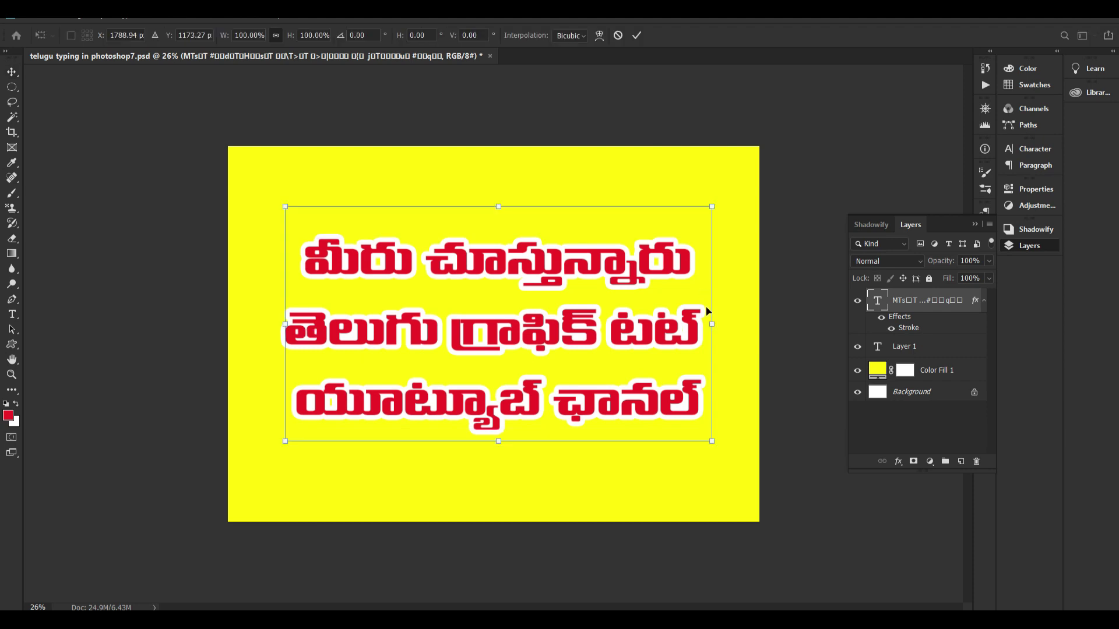
drag(710, 328, 737, 328)
key(Return)
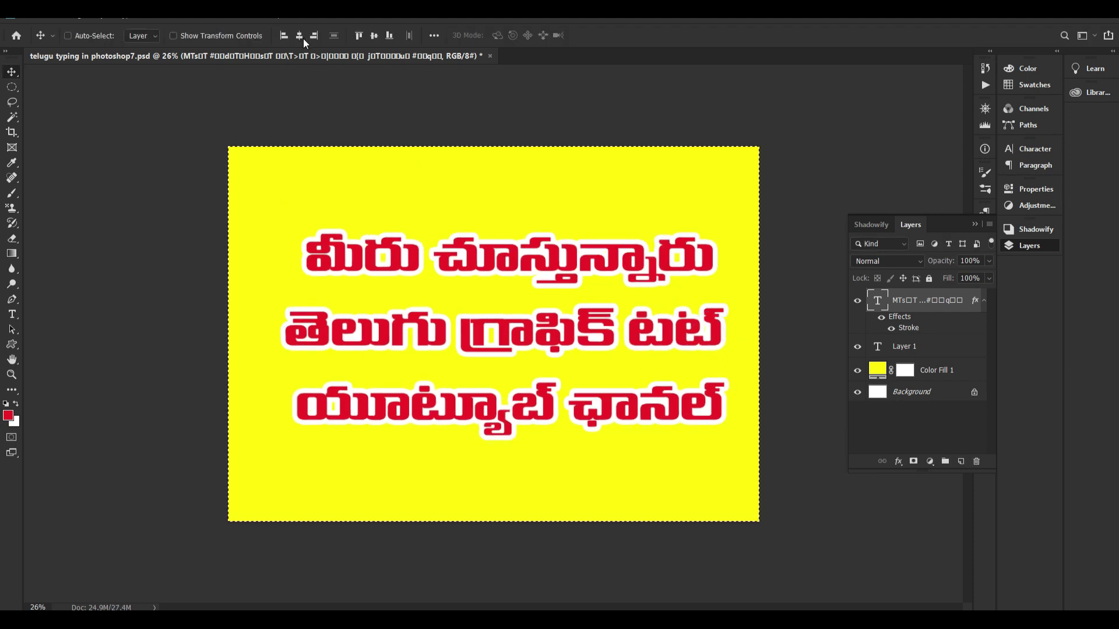
key(ctrl+a)
click(301, 35)
click(374, 35)
key(ctrl+d)
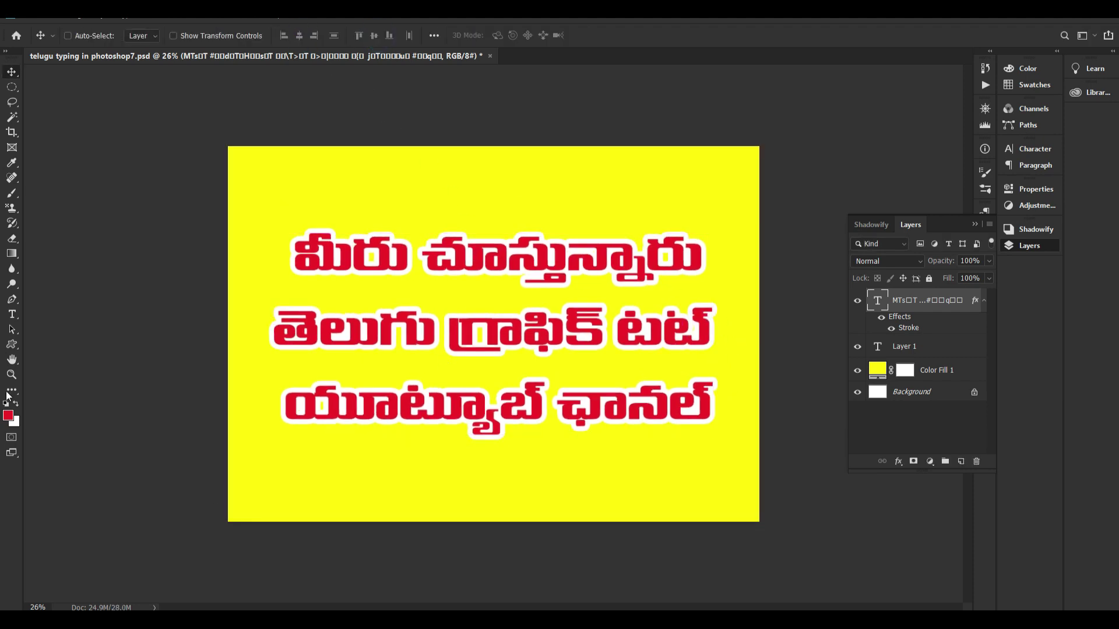
Draw a rounded rectangle about 3224 by 2181 px around the three lines of Telugu text
click(17, 347)
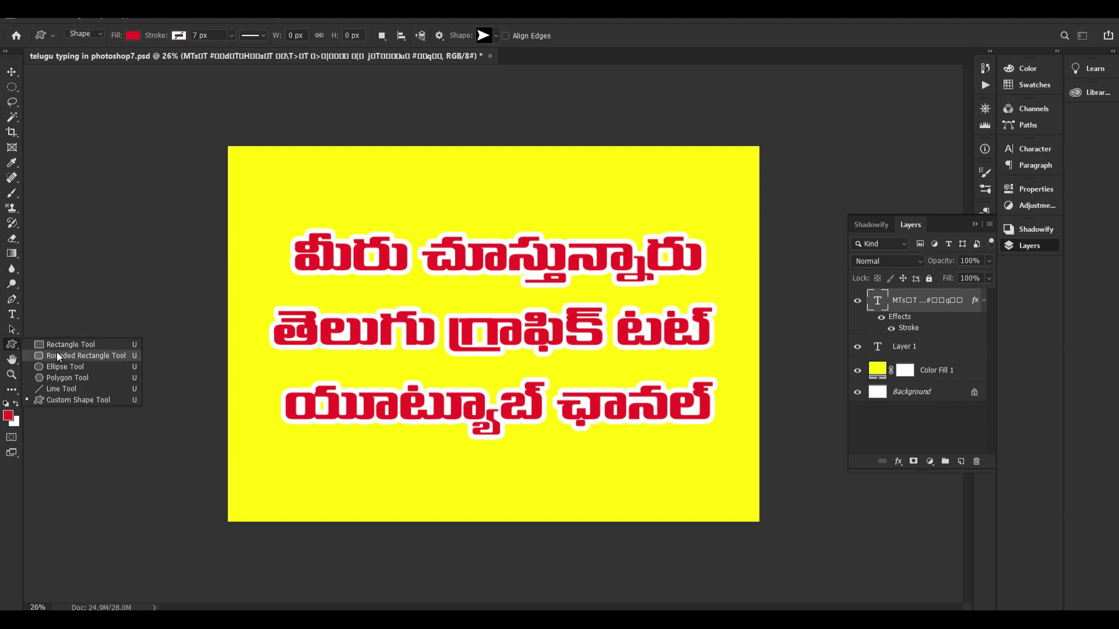
click(58, 357)
drag(250, 164, 737, 493)
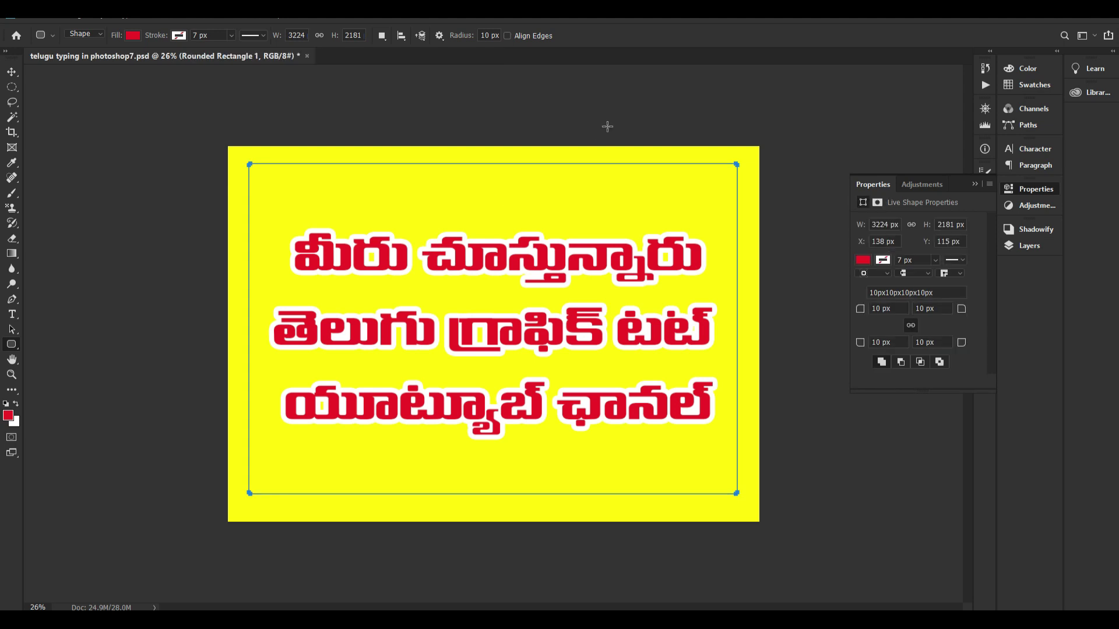
Give the rounded rectangle no fill and a white outline 10 px wide
click(133, 35)
click(75, 58)
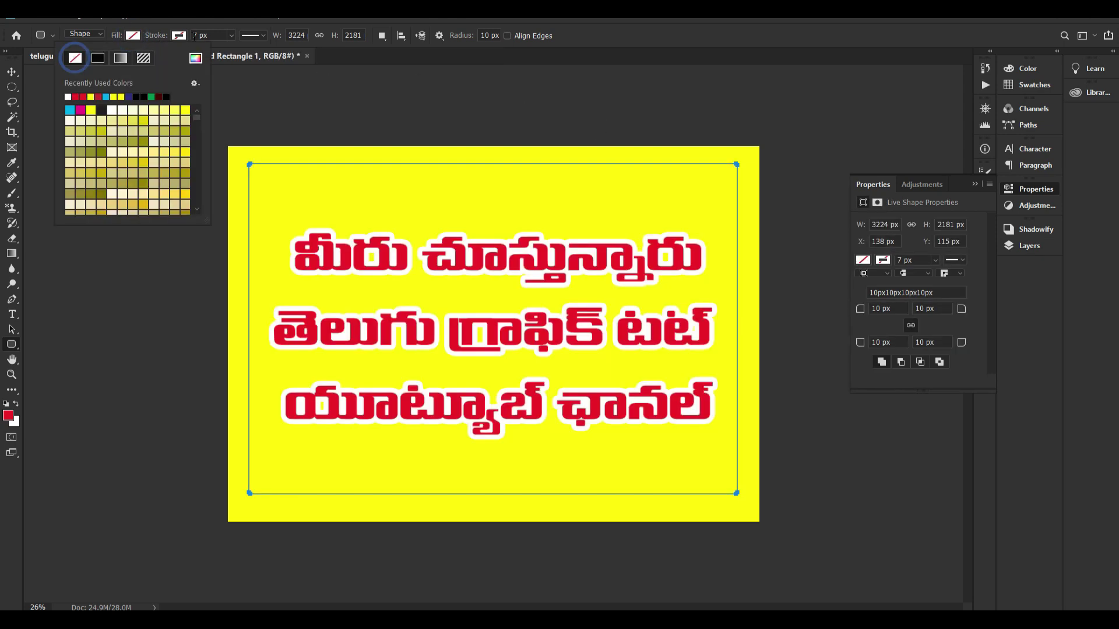
click(179, 36)
click(159, 110)
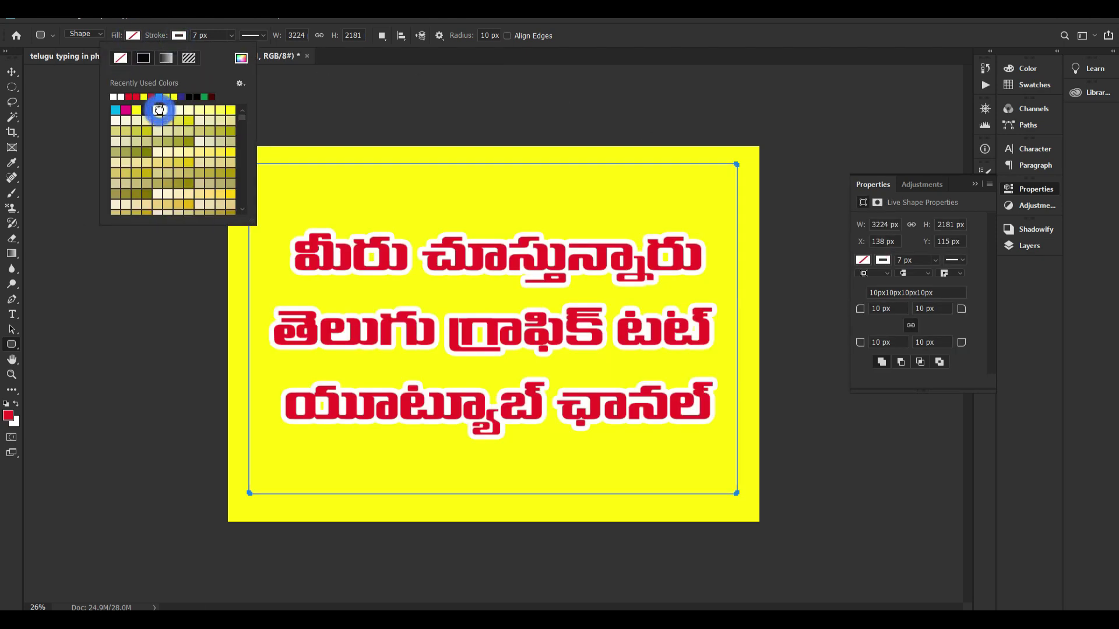
click(212, 35)
text(10)
key(Tab)
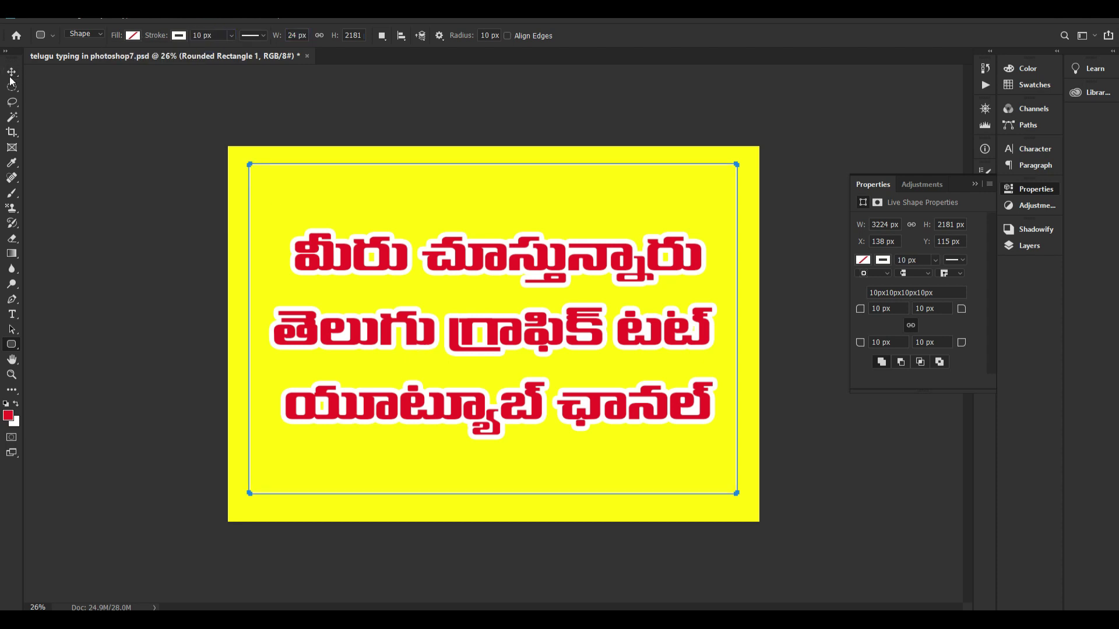
click(12, 73)
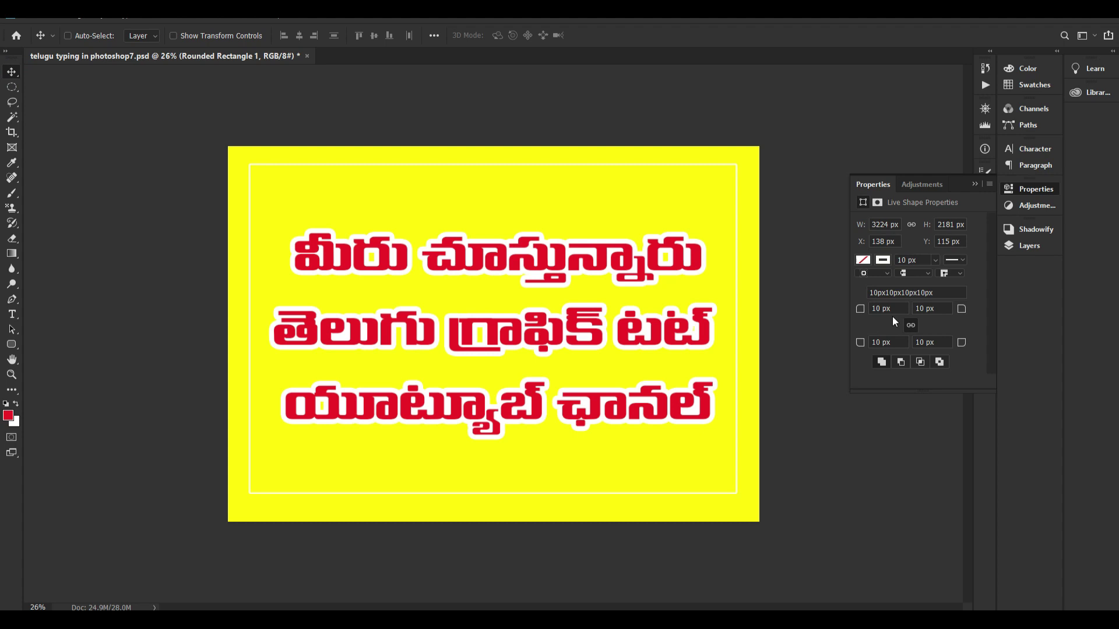
Widen the rounded rectangle's outline to 20 px and center the shape on the whole canvas
click(12, 345)
click(211, 36)
text(20)
key(Return)
key(v)
key(ctrl+a)
click(299, 36)
click(374, 36)
key(ctrl+d)
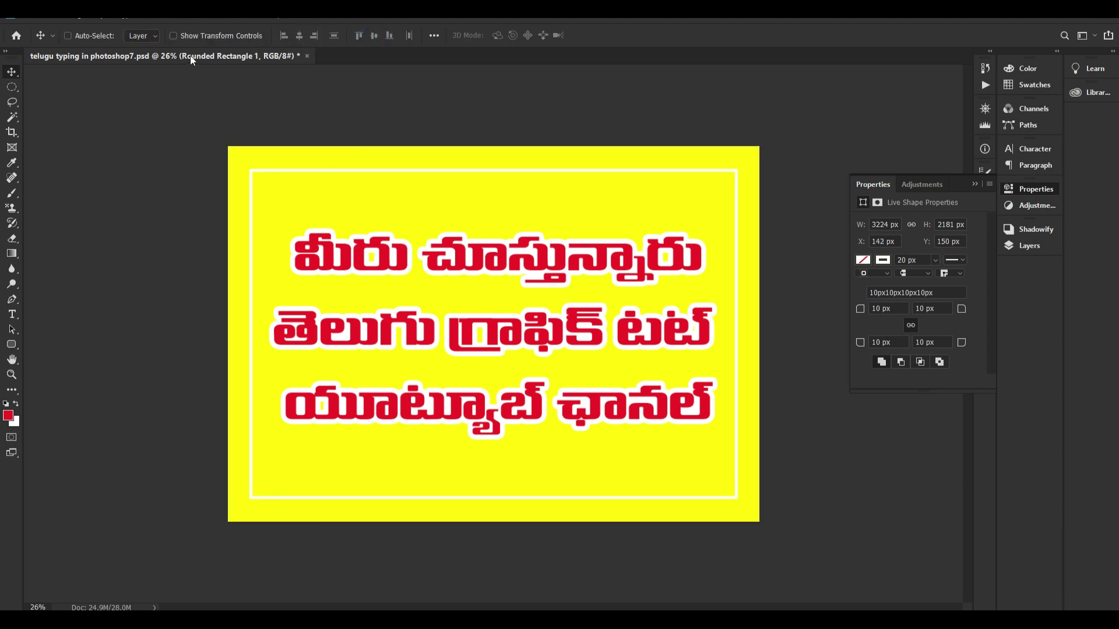
Change the rounded rectangle's outline to the dotted stroke type
click(11, 345)
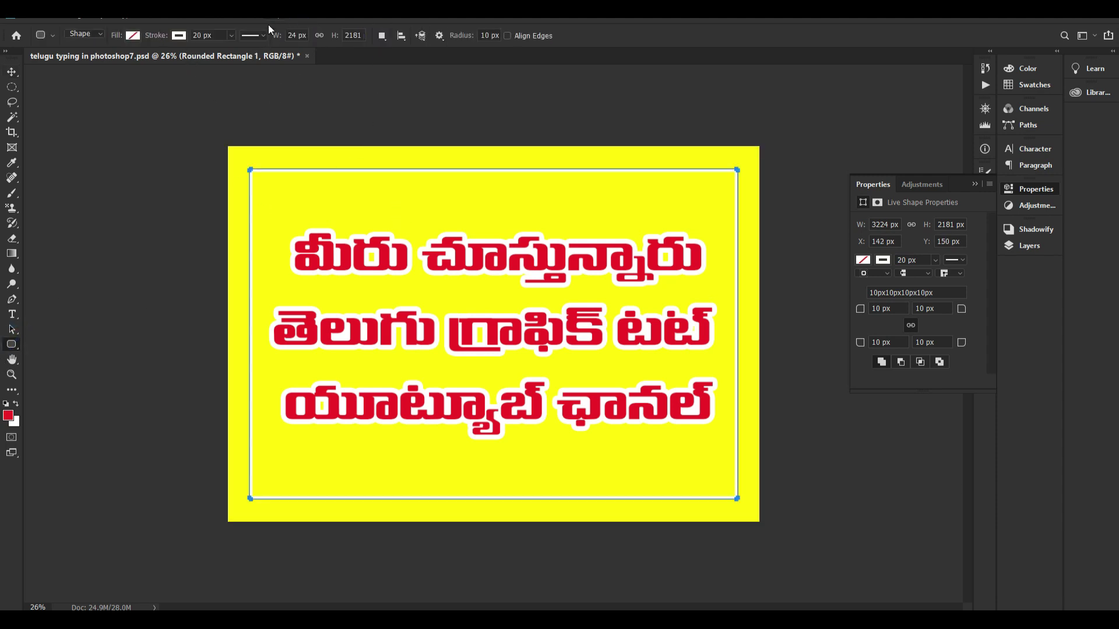
click(256, 36)
click(226, 92)
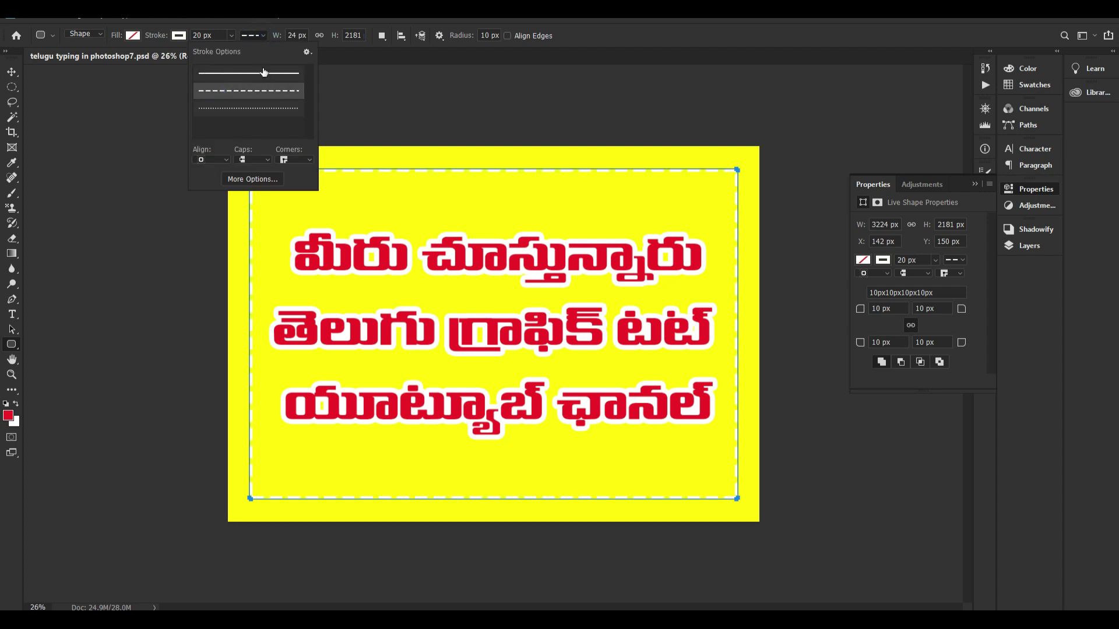
click(247, 108)
click(12, 73)
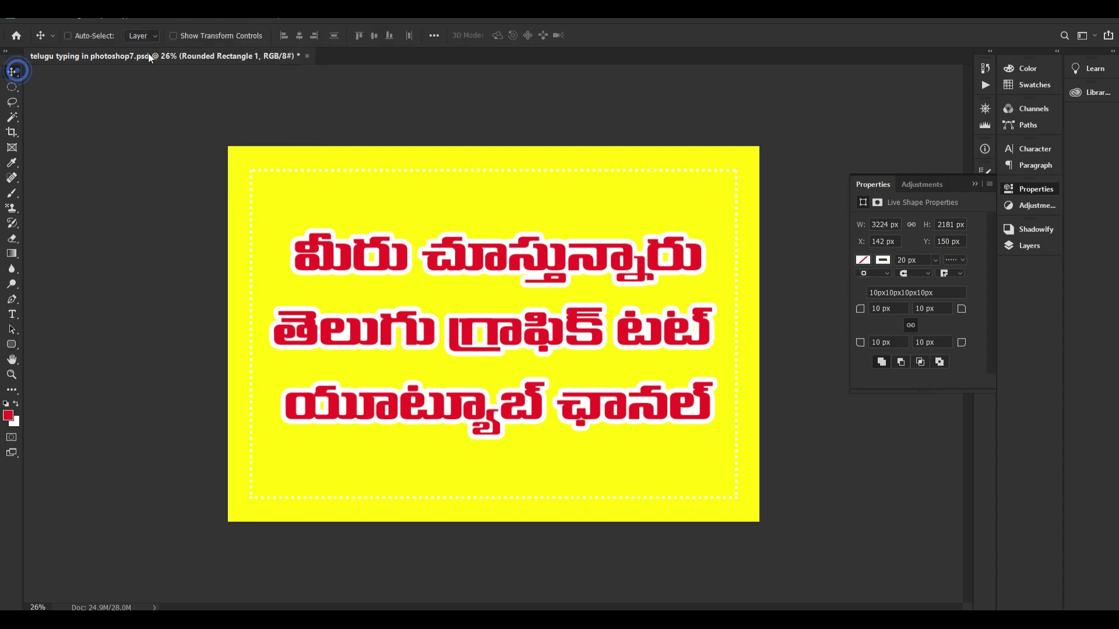
Recolour the dotted outline of the rounded rectangle dark blue
click(12, 347)
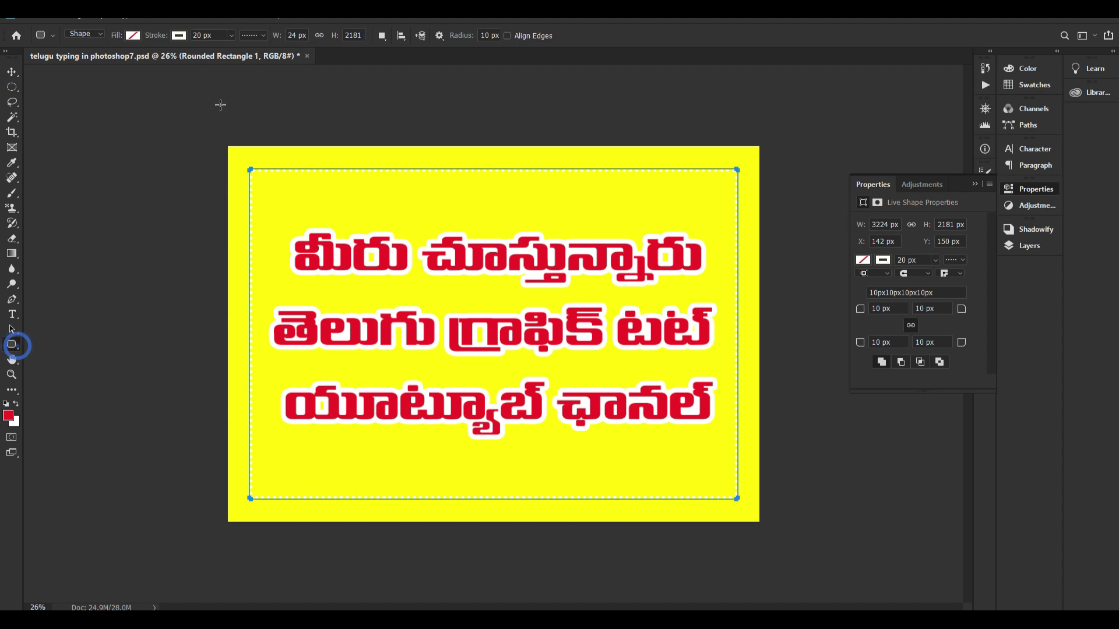
click(180, 36)
click(181, 96)
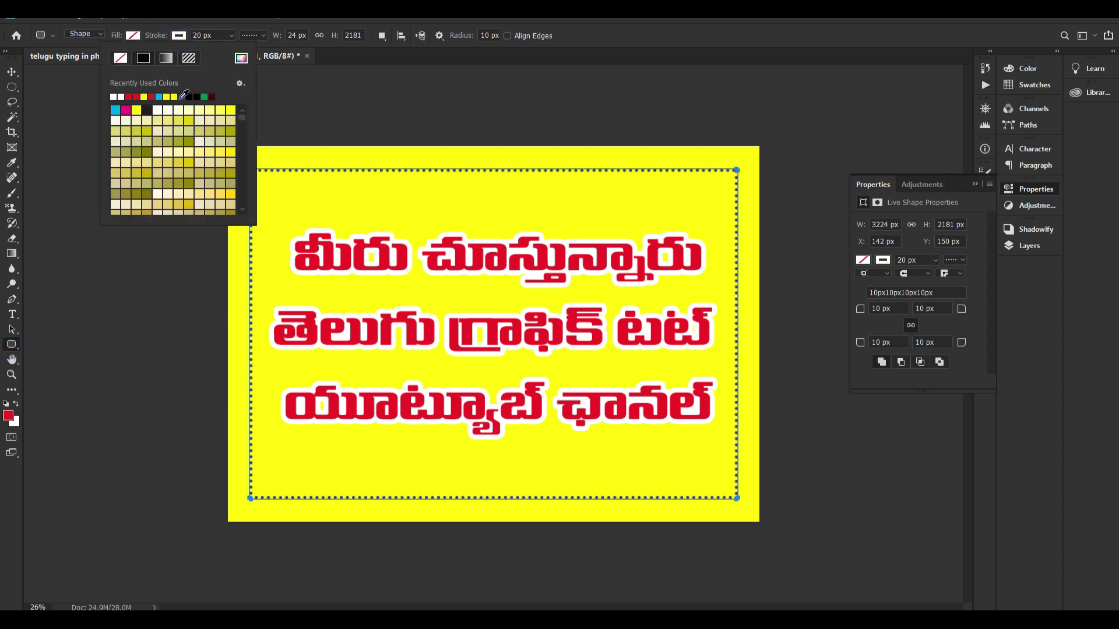
click(12, 73)
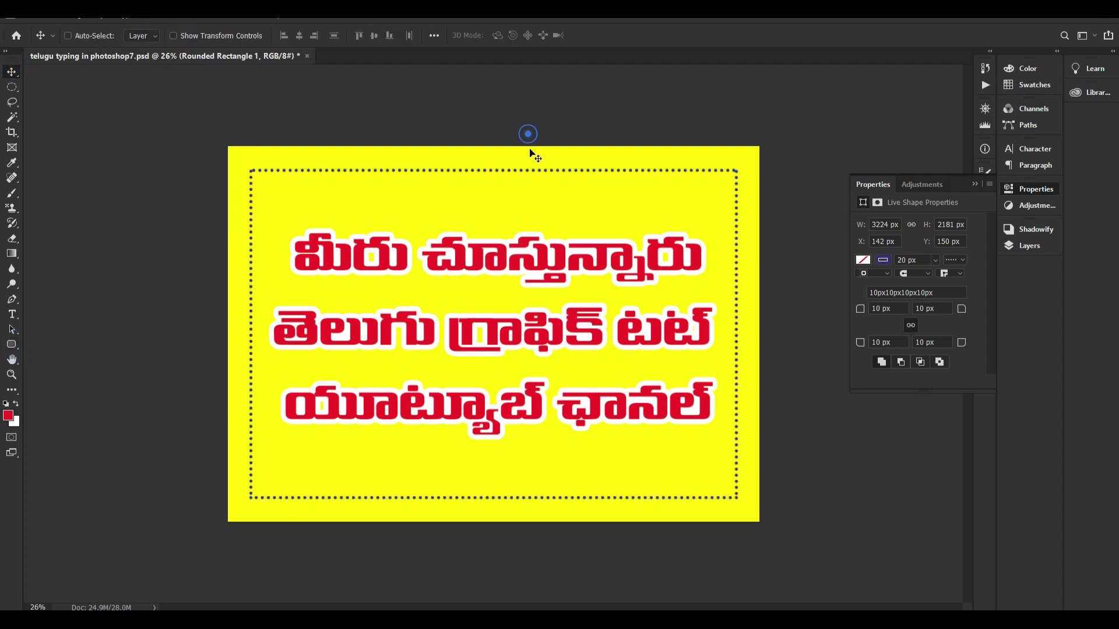
Set all four corner radii of the dotted rectangle to 100 px
click(907, 311)
text(50)
key(Tab)
key(shift+Tab)
key(Tab)
key(Tab)
key(shift+Tab)
key(shift+Tab)
key(shift+Tab)
text(100)
key(Tab)
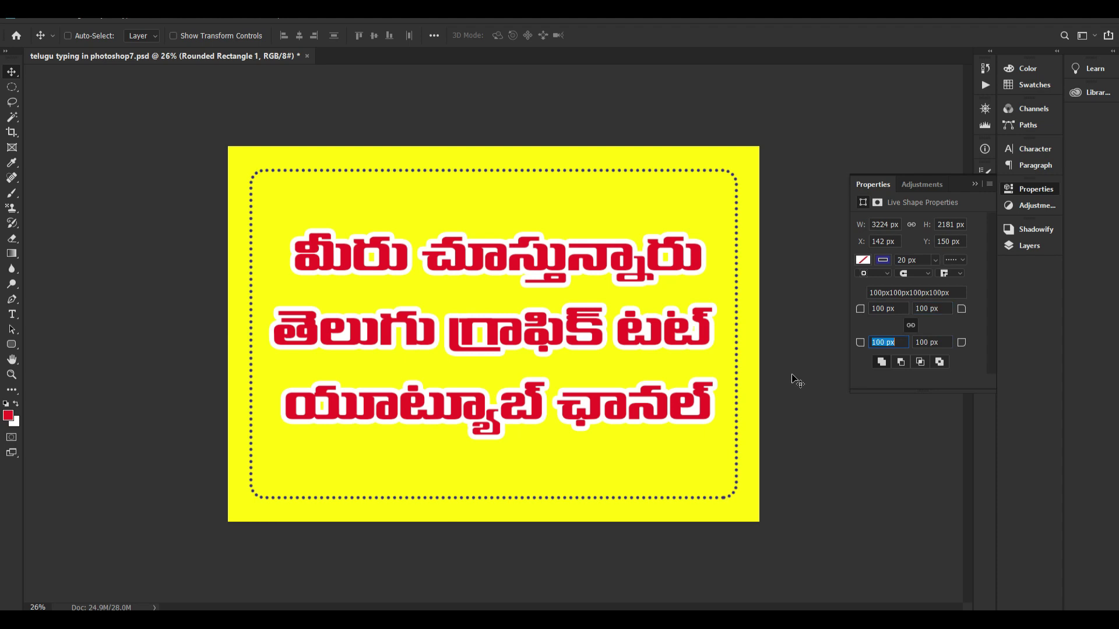
click(792, 259)
text(f00)
key(Return)
Collapse the shape properties and set the workspace colour around the canvas to black
click(1015, 193)
right_click(851, 183)
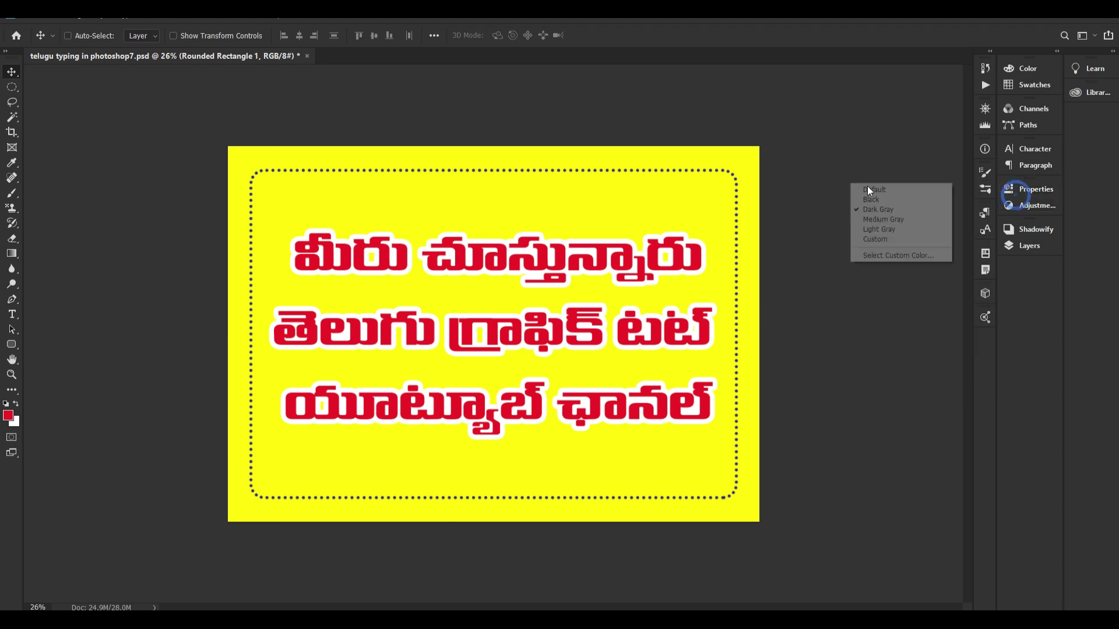
click(881, 193)
right_click(843, 198)
click(881, 218)
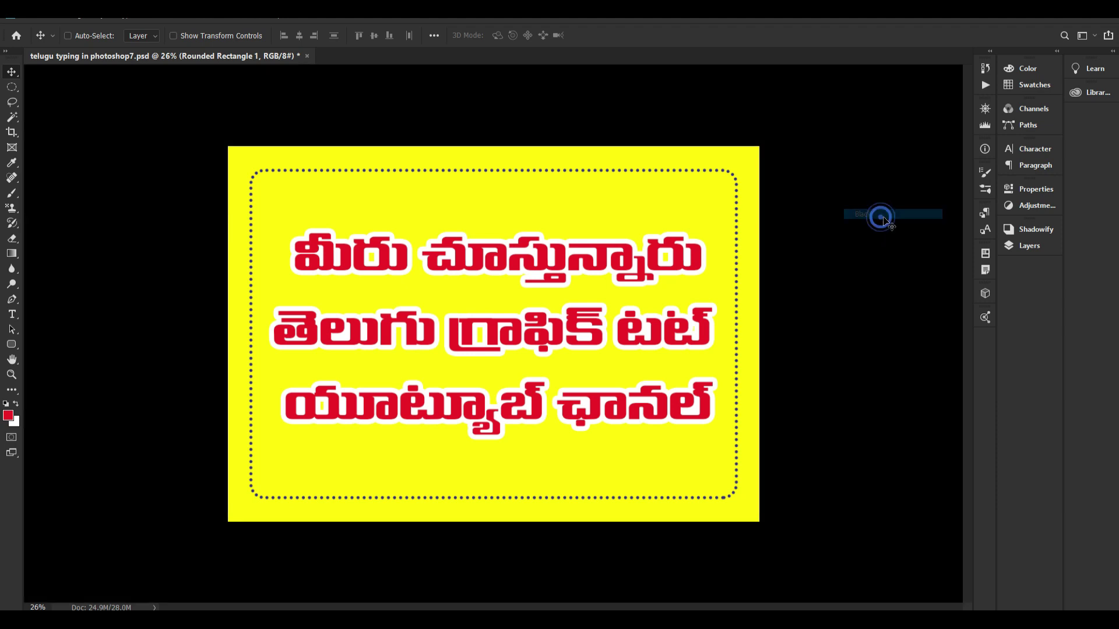
Hide all the panels and fit the whole banner on the screen to examine the design
key(ctrl+plus)
key(ctrl+plus)
key(ctrl+plus)
key(ctrl+plus)
key(Tab)
key(ctrl+0)
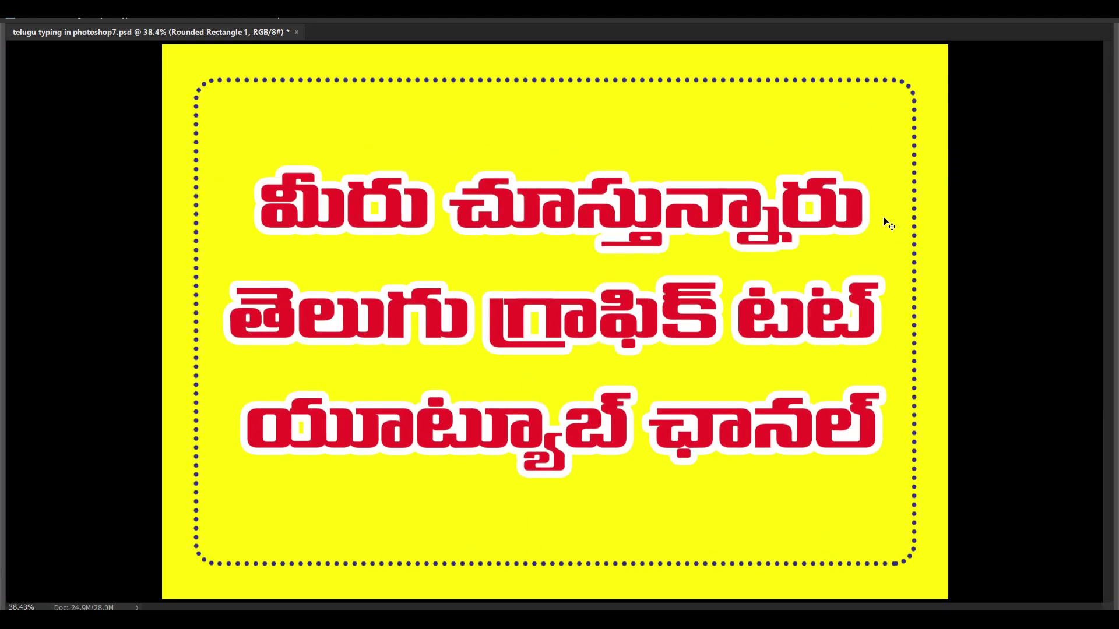
Open the Telugu text layer for editing, select all its text and show the character settings
click(648, 325)
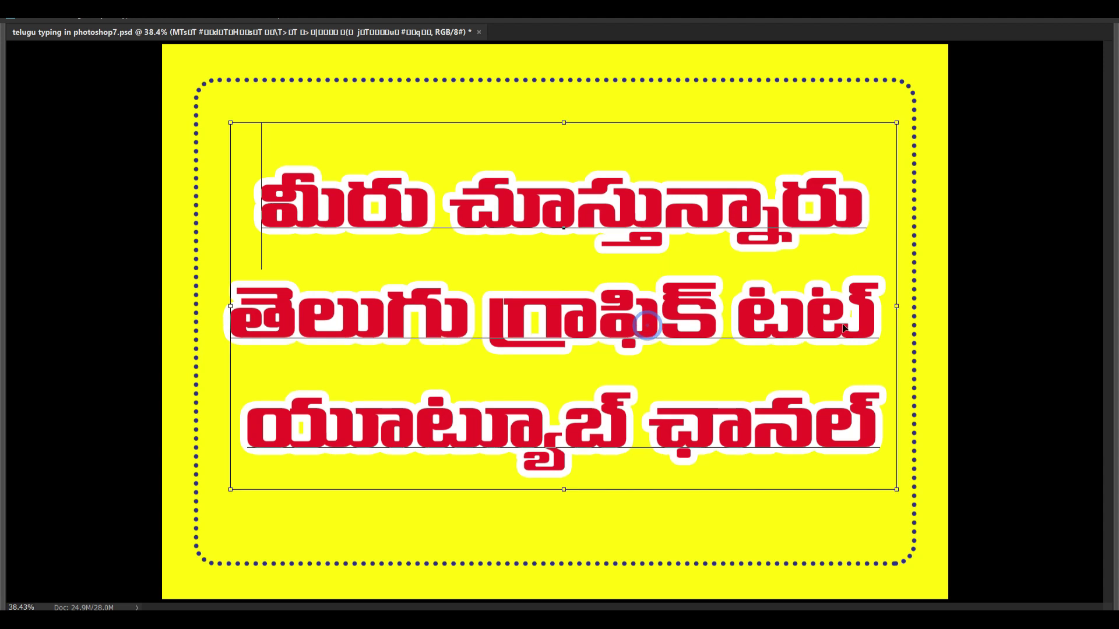
key(ctrl+a)
key(ctrl+t)
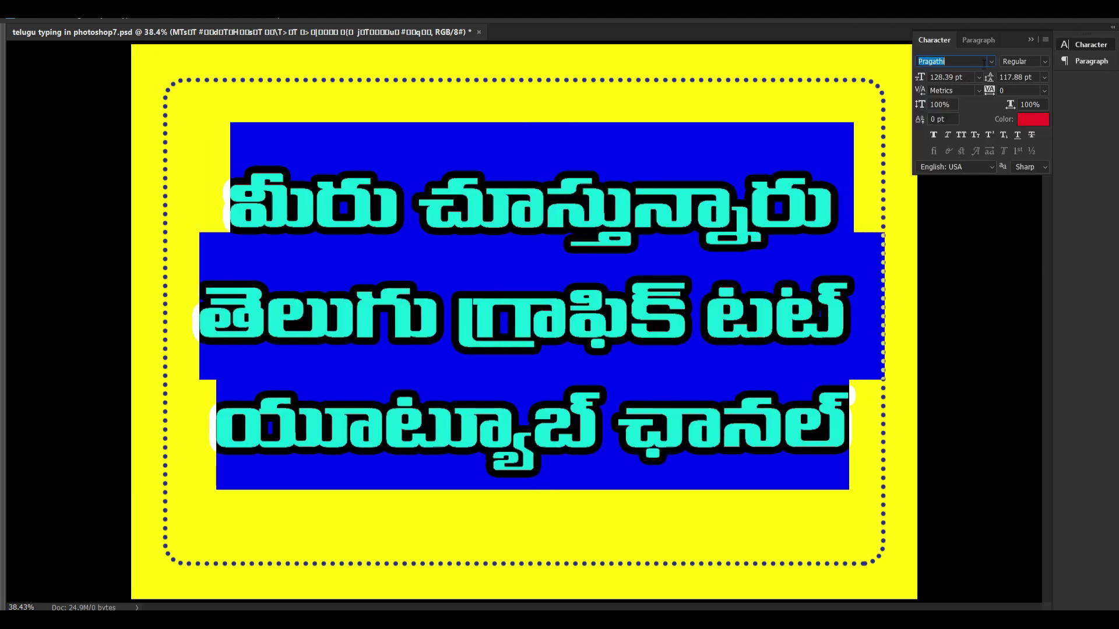
Try the PallaviBold and Kranthi fonts on the selected Telugu text
text(palla)
key(Return)
click(962, 58)
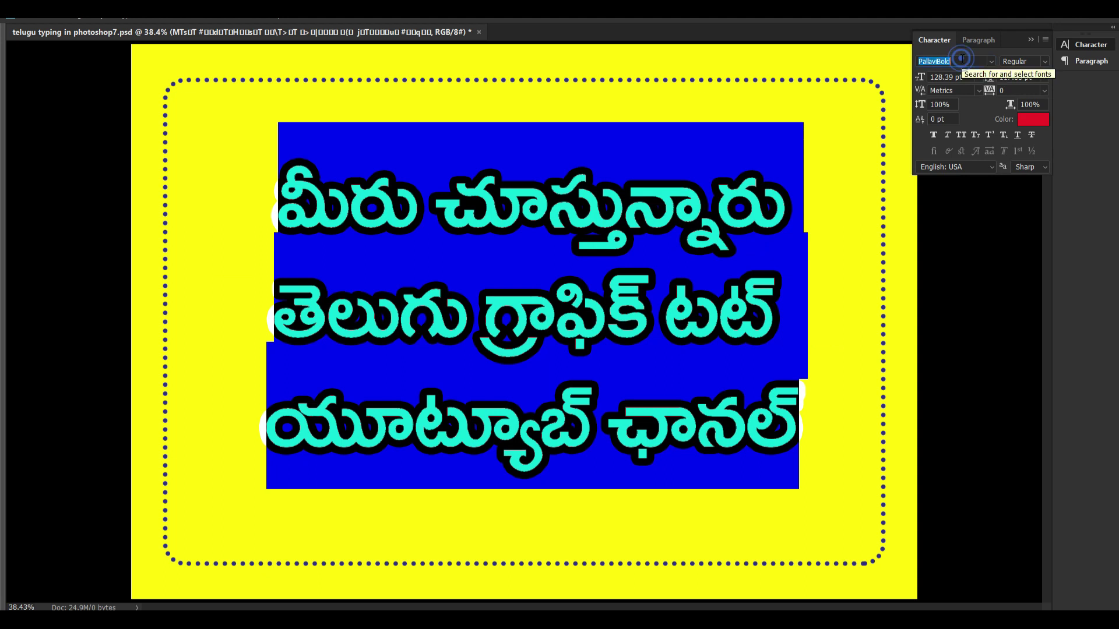
text(kranthi)
key(Return)
click(962, 59)
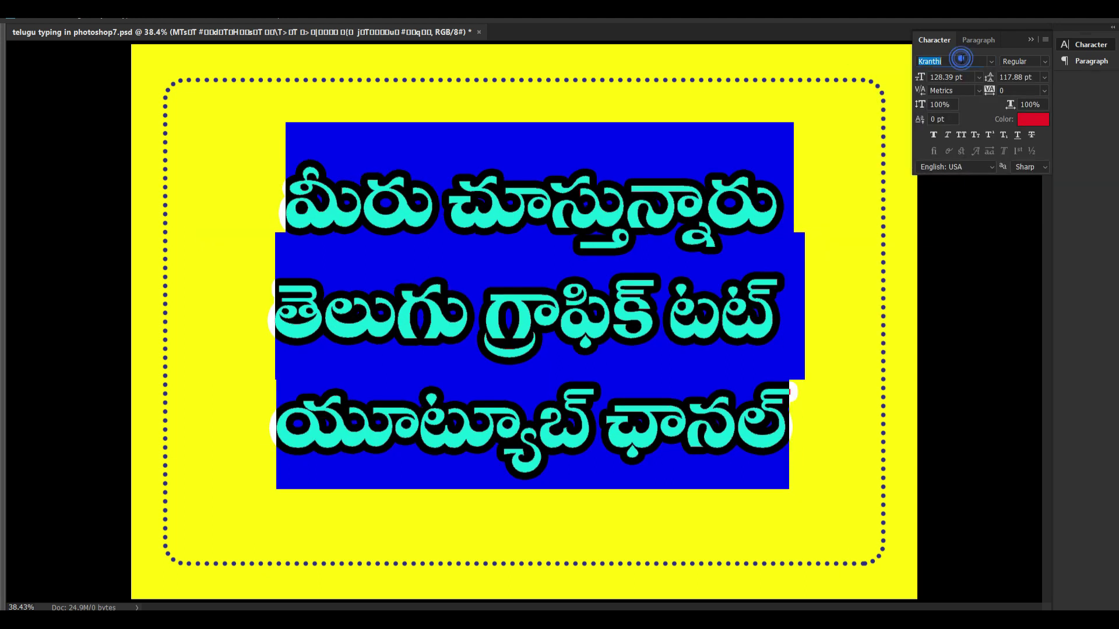
text(b)
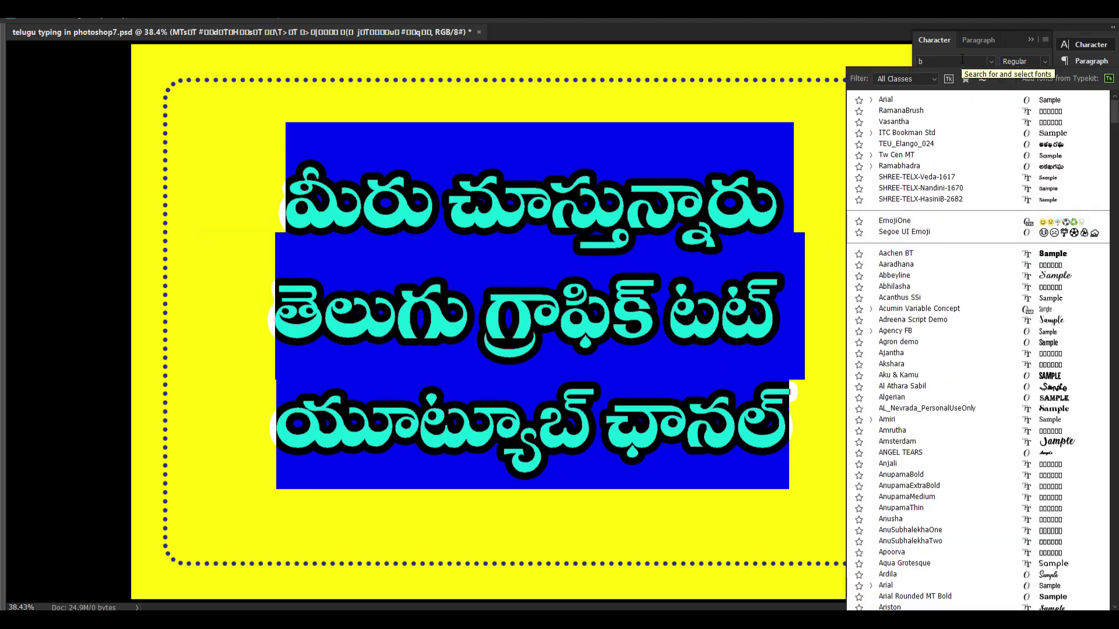
key(Escape)
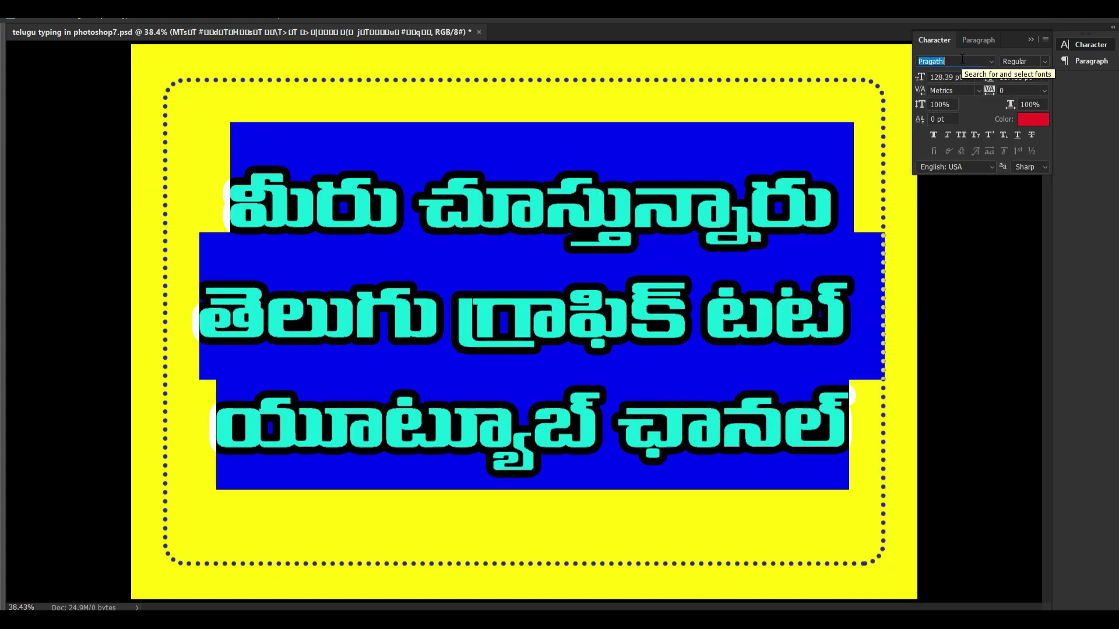
Set the font of the selected Telugu text to Natyamayuri and commit the edit
text(natyamayuri)
key(Return)
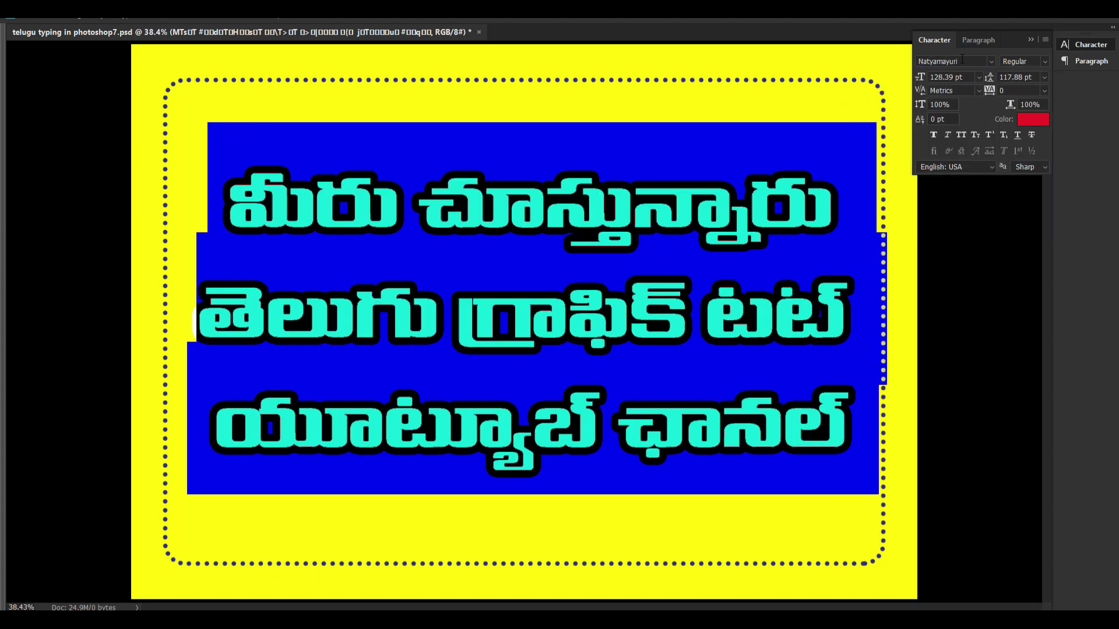
click(708, 281)
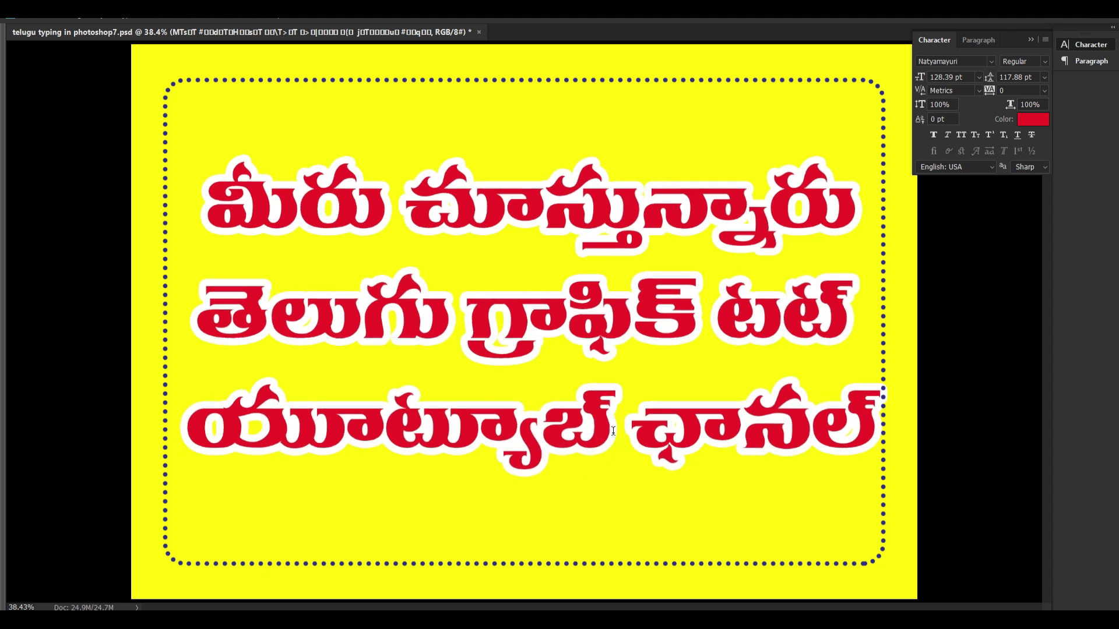
key(ctrl+minus)
key(ctrl+minus)
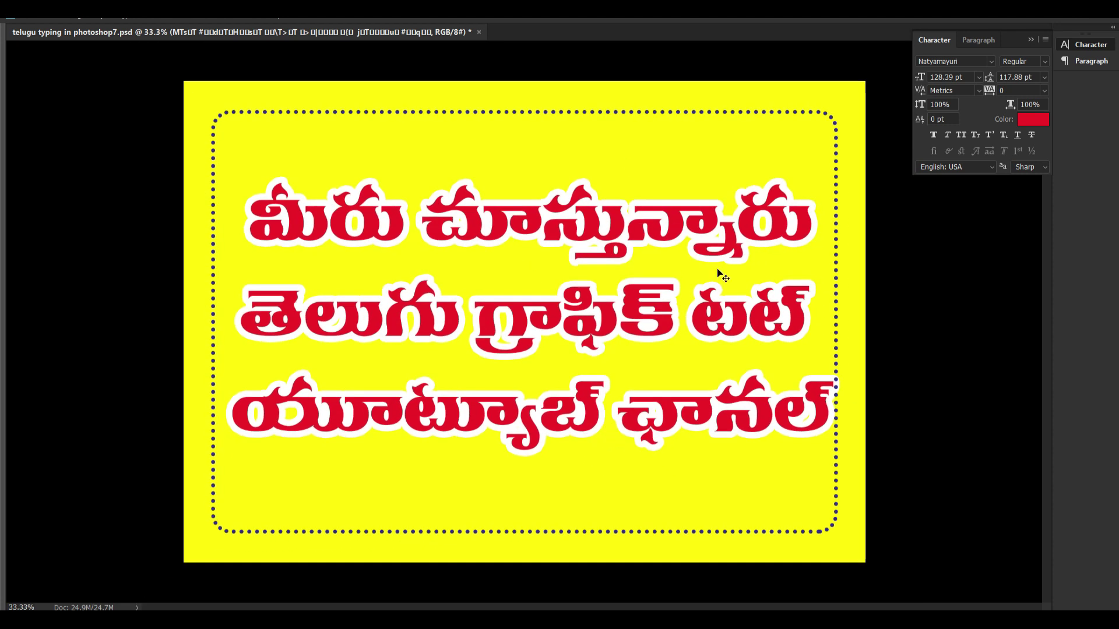